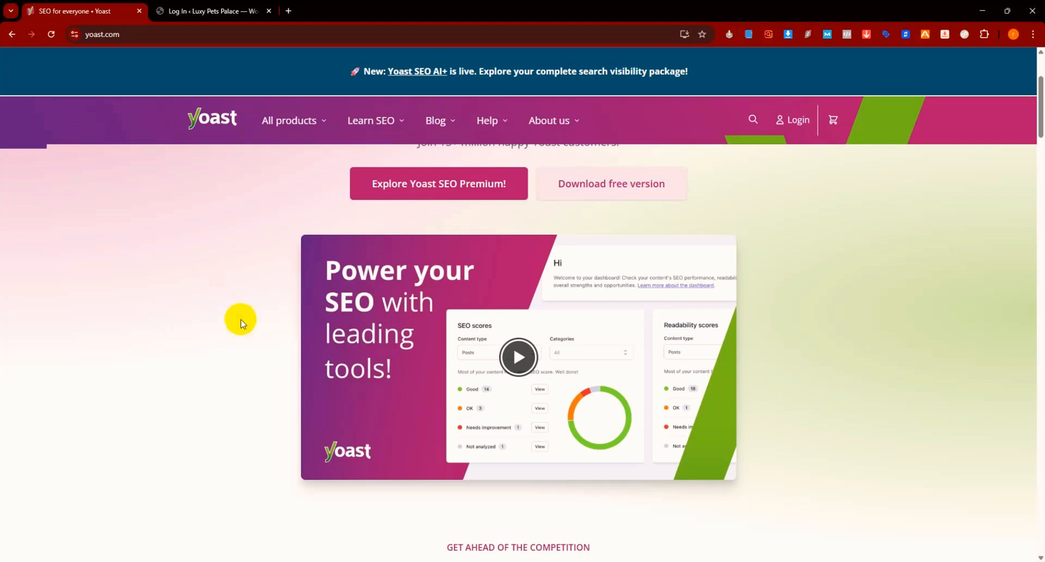
Switch to the open Luxy Pets Palace login page and load the site's home page at luxypetspalace.com
click(212, 13)
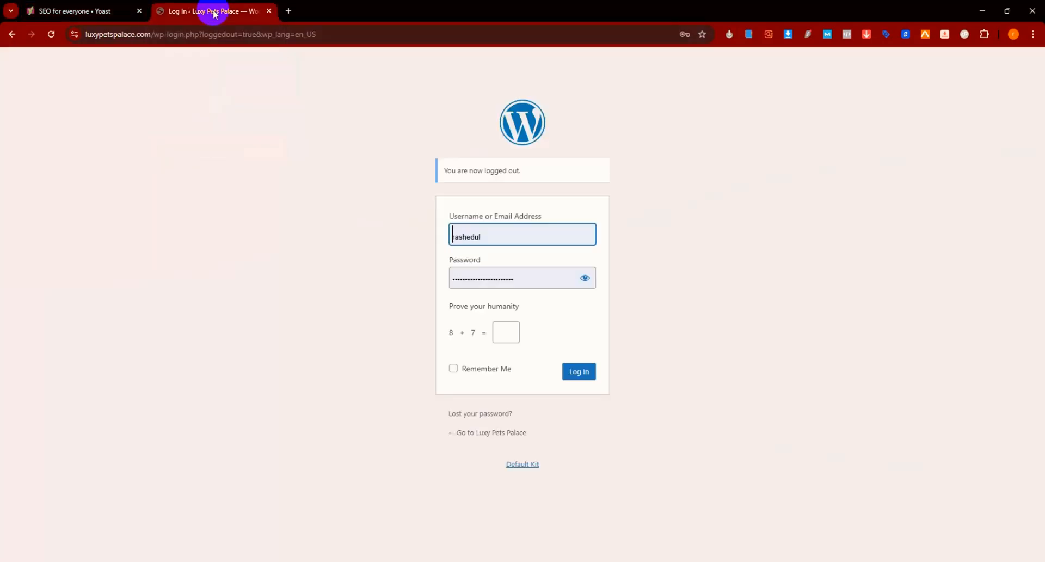
drag(159, 34, 529, 35)
key(BackSpace)
key(Return)
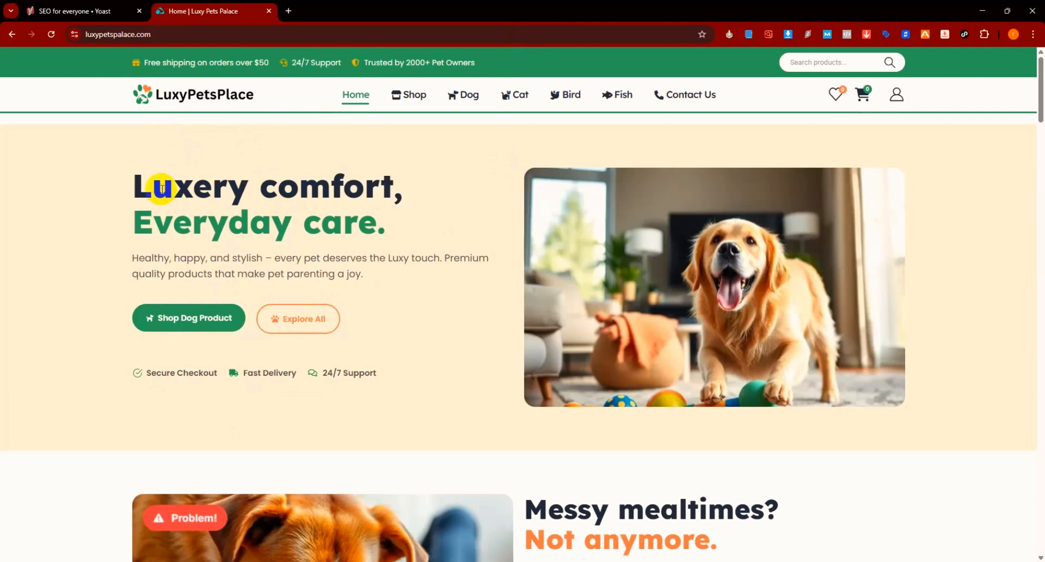
Go to the site's /wp-admin address and log in with the saved credentials, answering the humanity check with 9
click(172, 33)
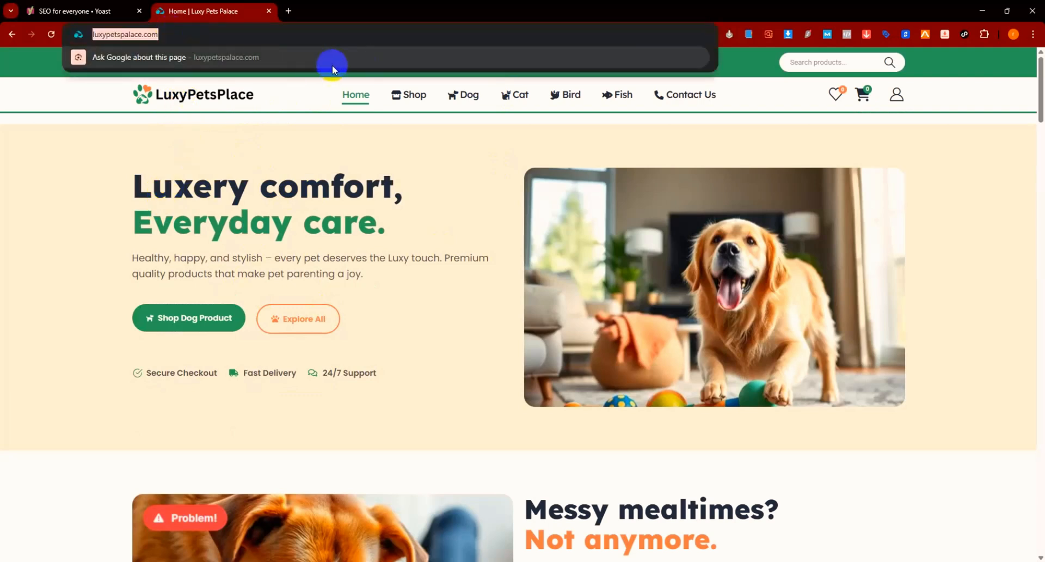
click(234, 36)
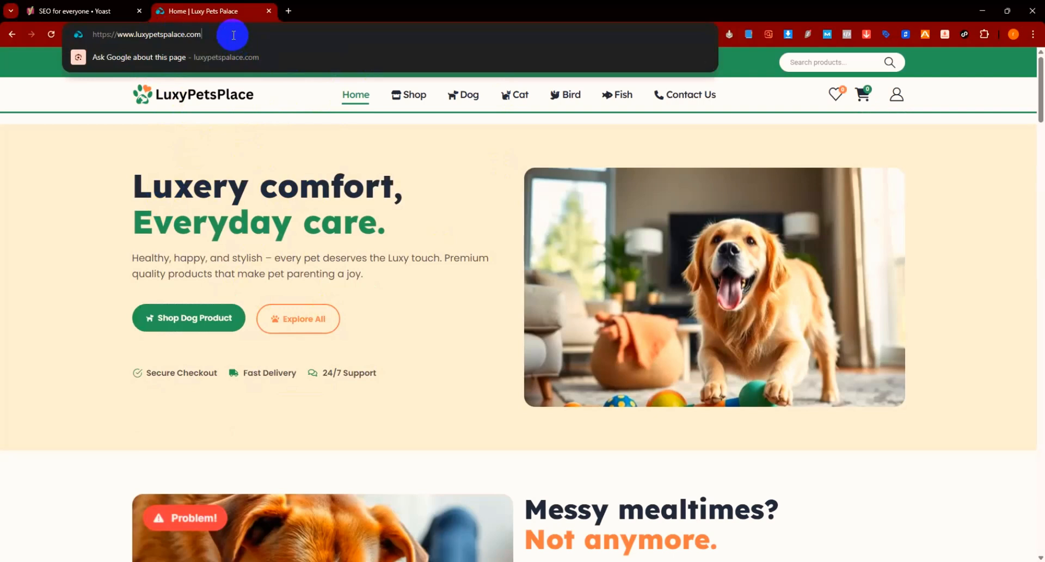
text(/wp-)
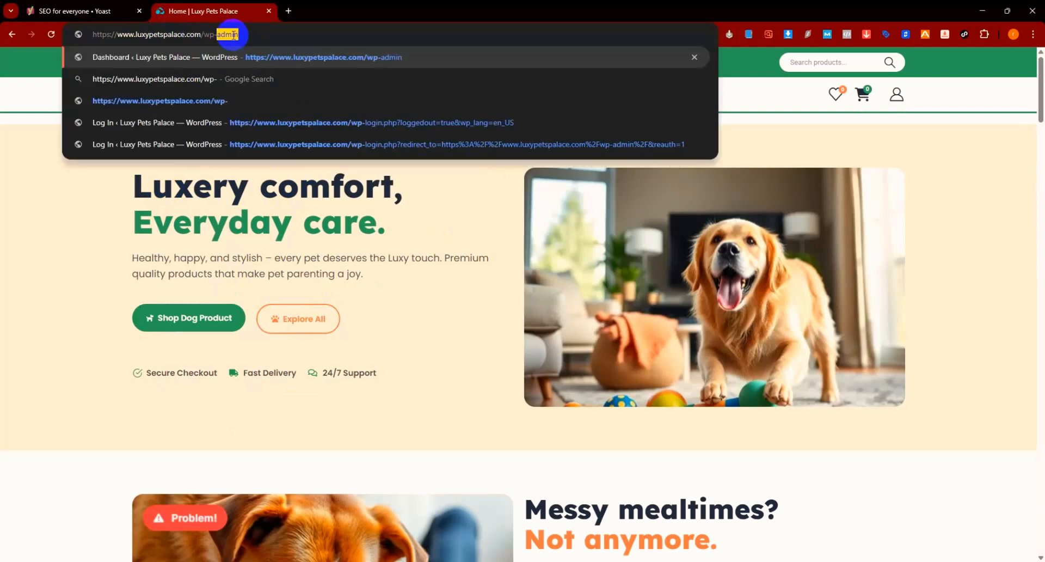
key(Return)
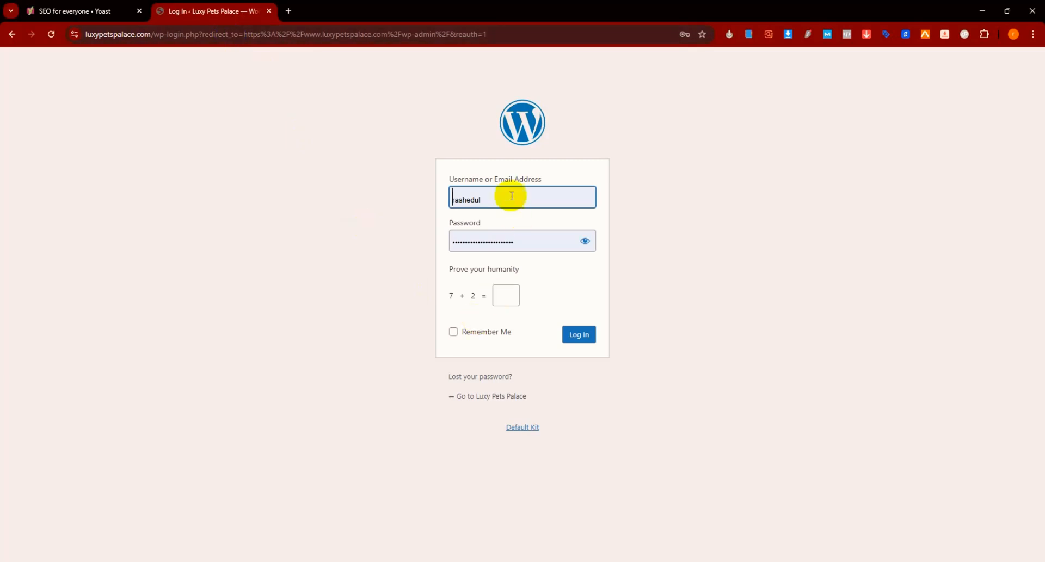
click(503, 298)
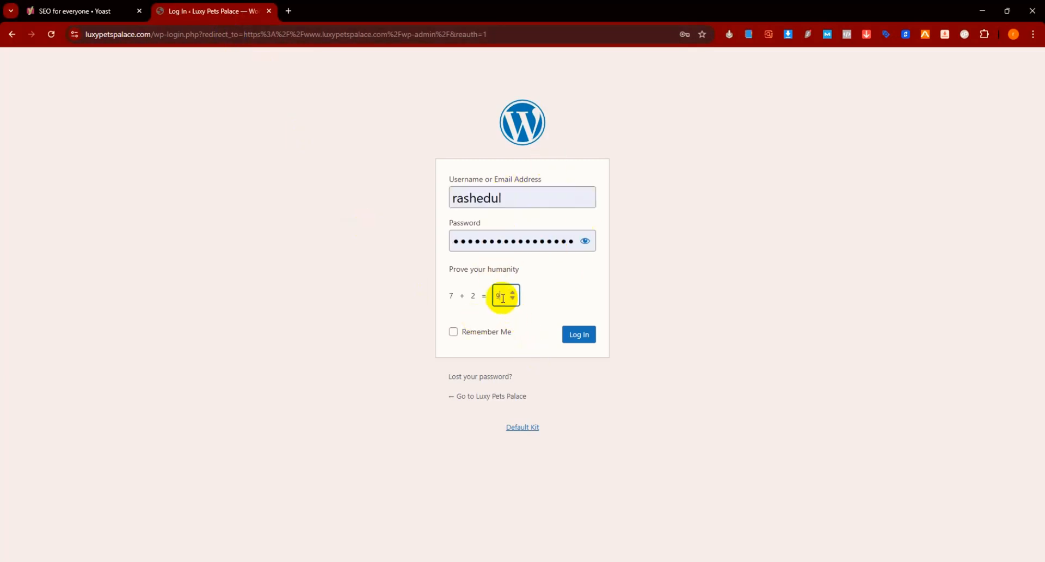
click(580, 339)
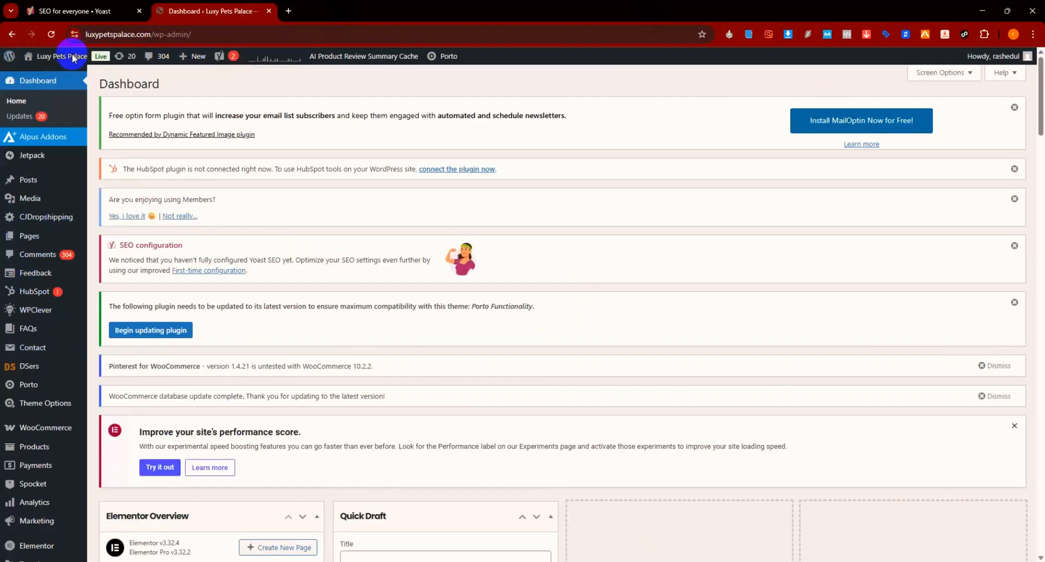
Search Google for "yoast seo" in a new browser tab, then open the Yoast website and review its download options
click(288, 11)
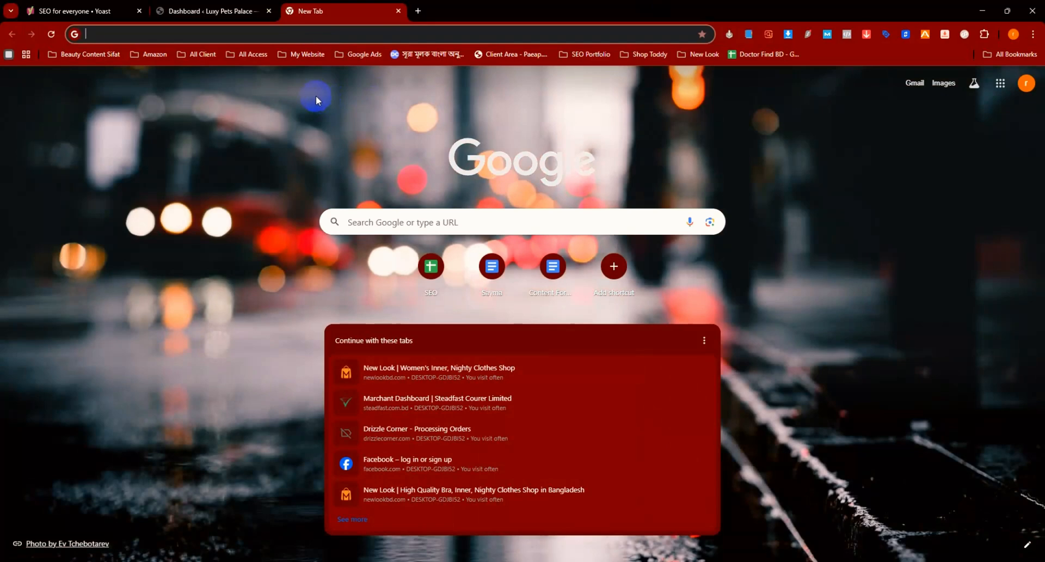
text(yoast)
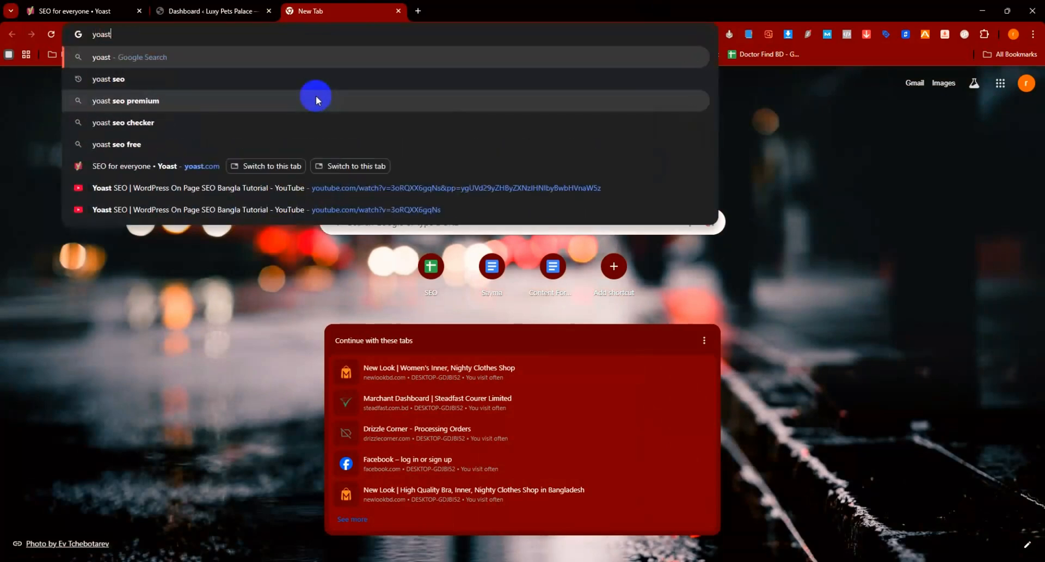
key(Down)
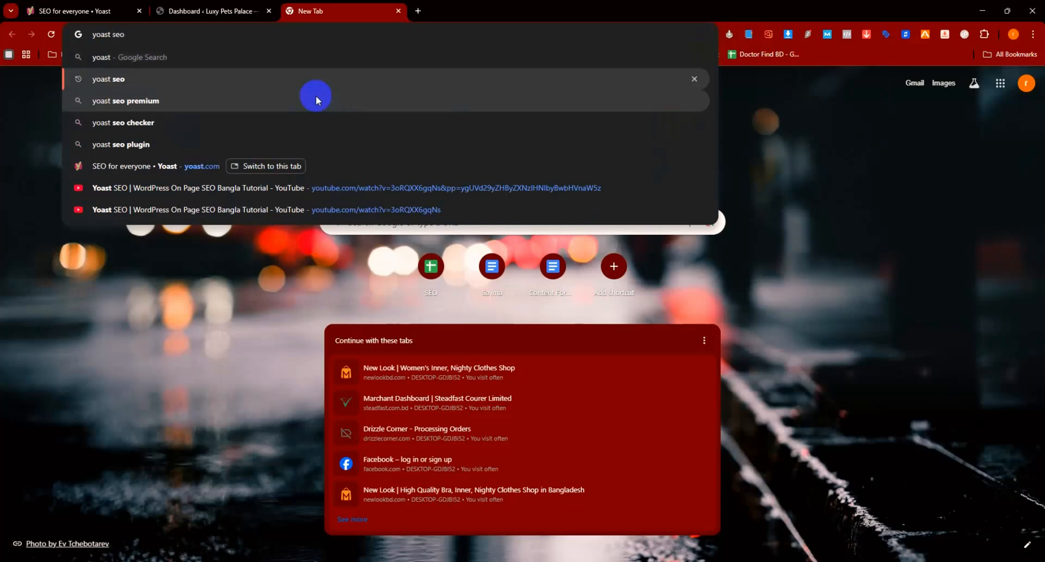
key(Return)
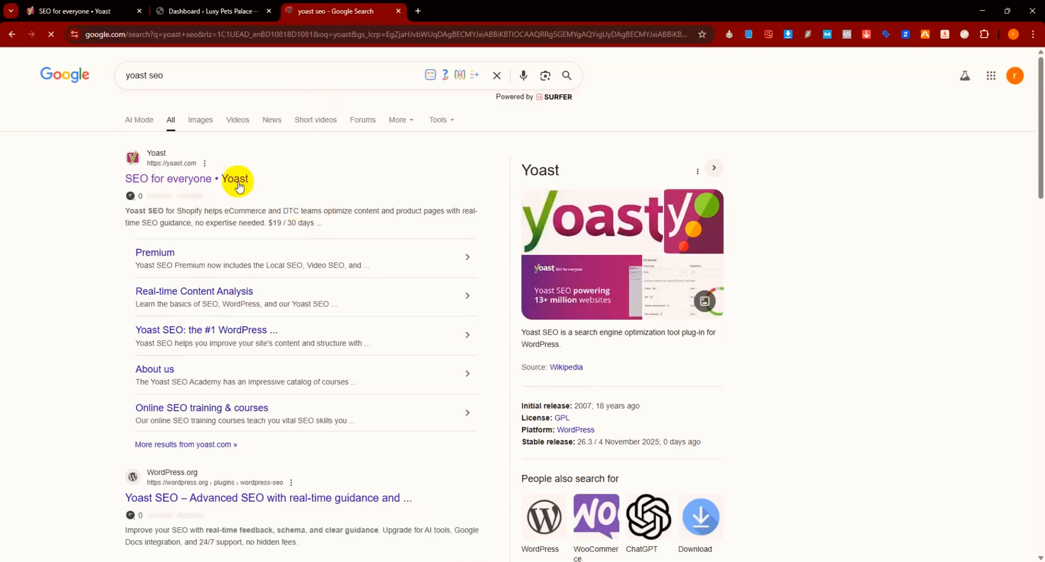
click(184, 185)
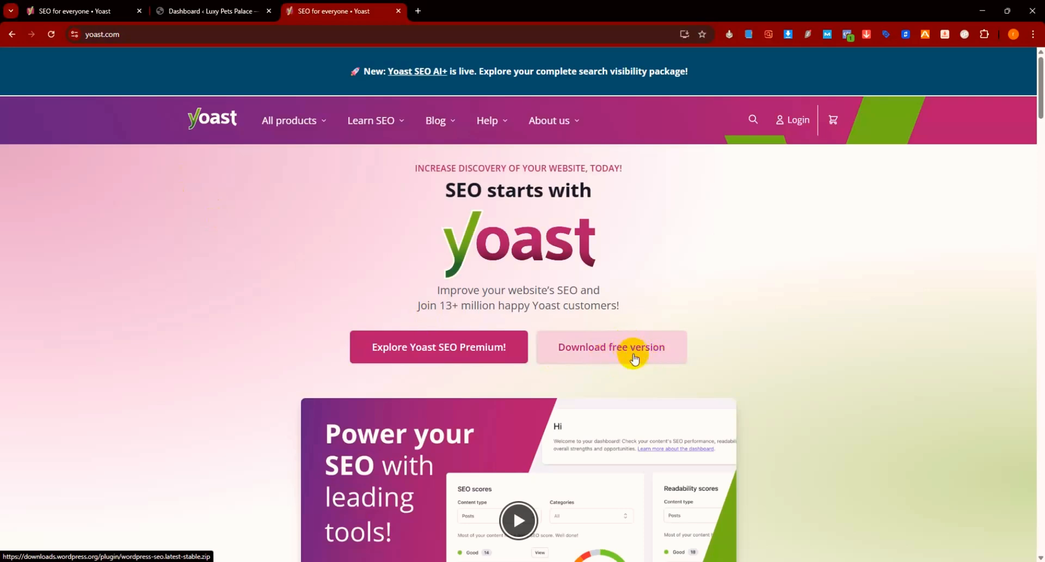
scroll(634, 358, down, 4)
scroll(641, 373, up, 2)
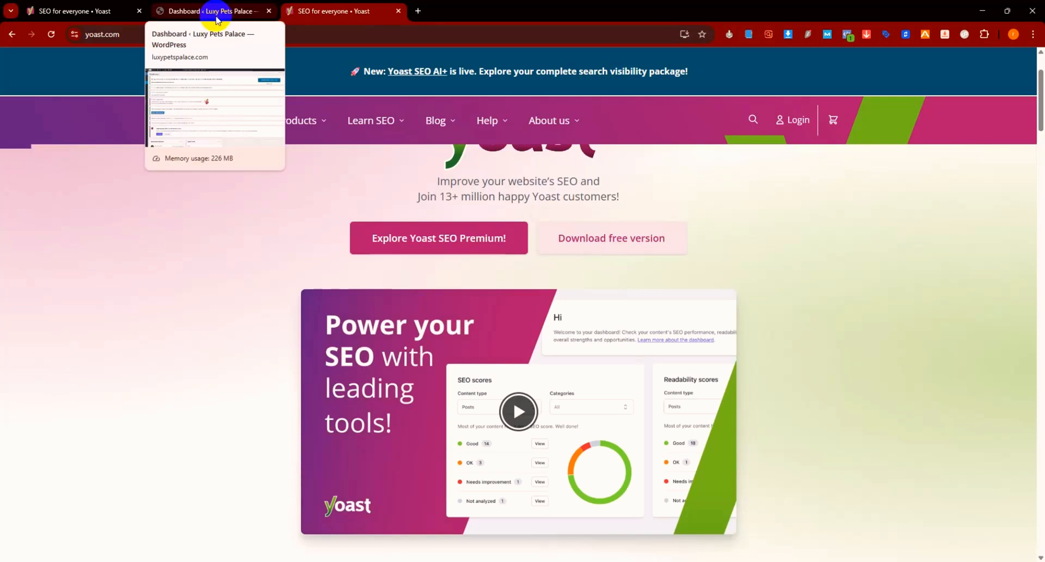
Return to the WordPress dashboard, open the Add Plugins page and search for "yoast seo"
click(217, 12)
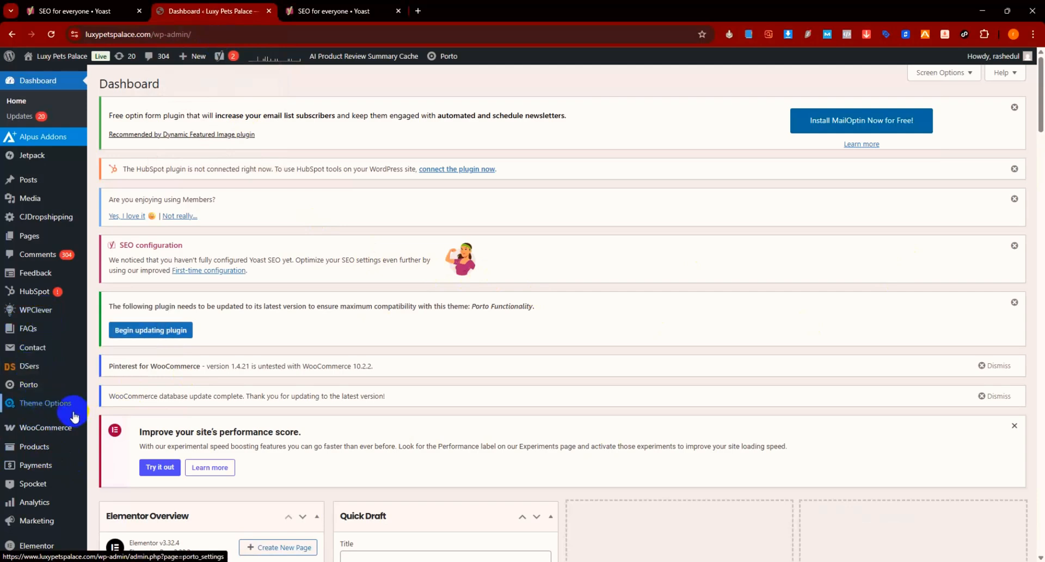
scroll(75, 416, down, 1)
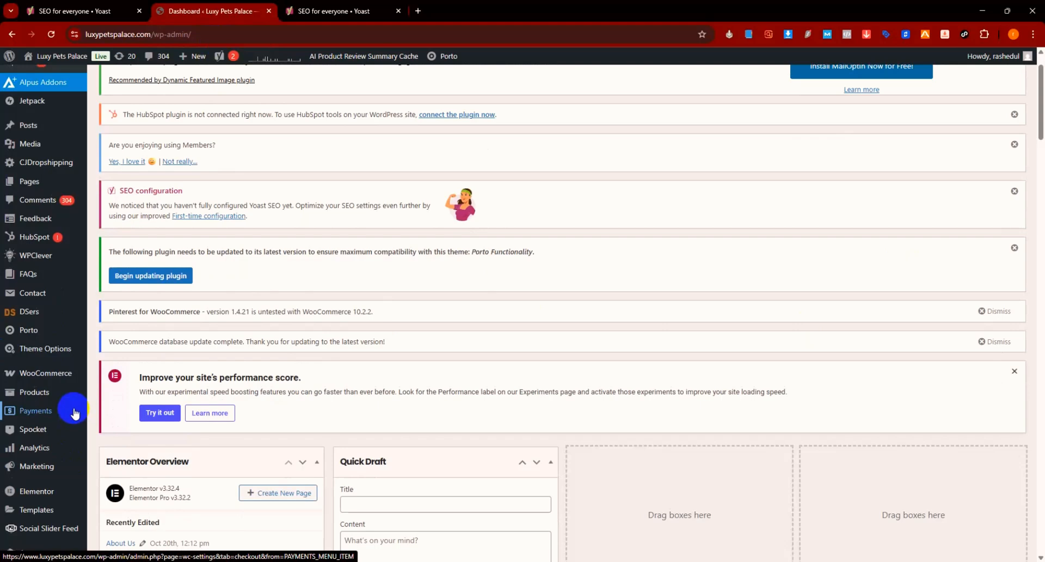
scroll(74, 414, down, 4)
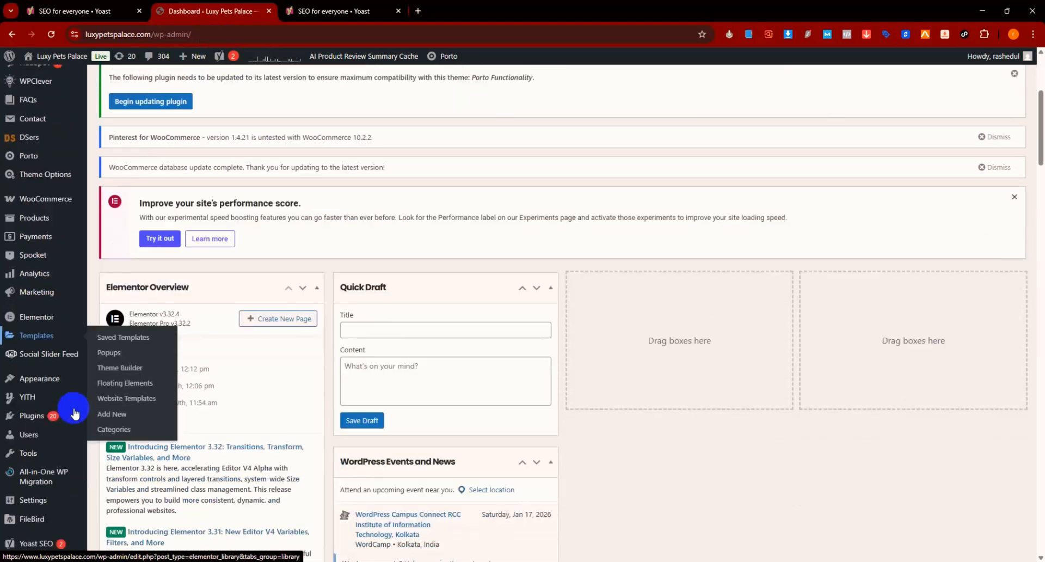
mouse_move(36, 374)
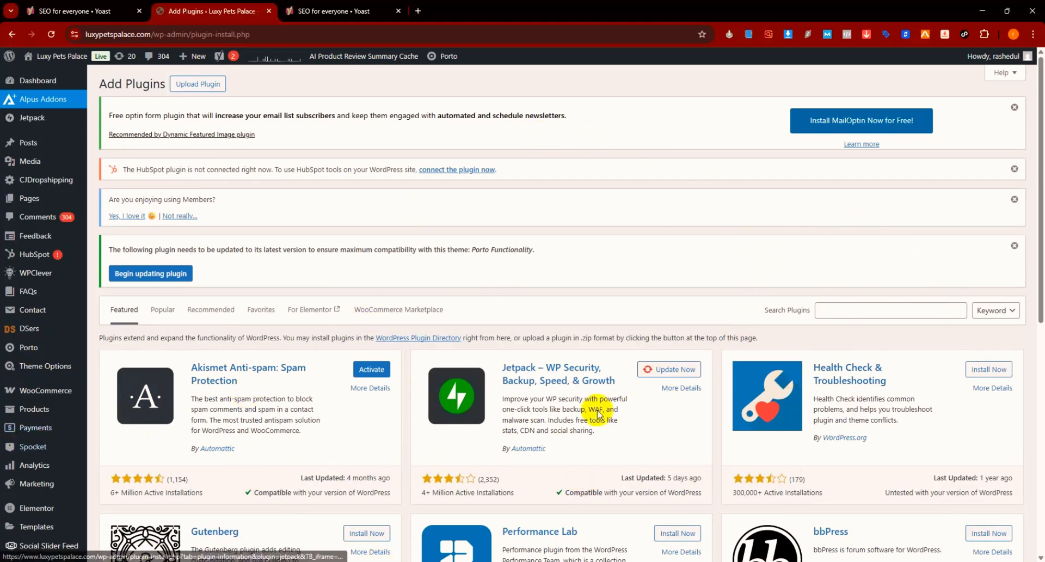
click(843, 311)
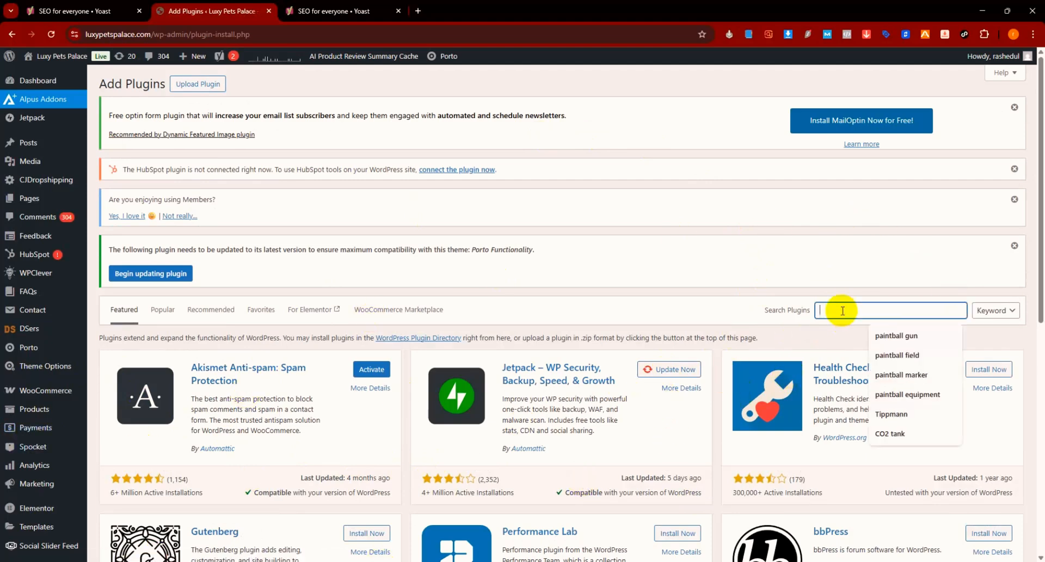
text(yoast seo)
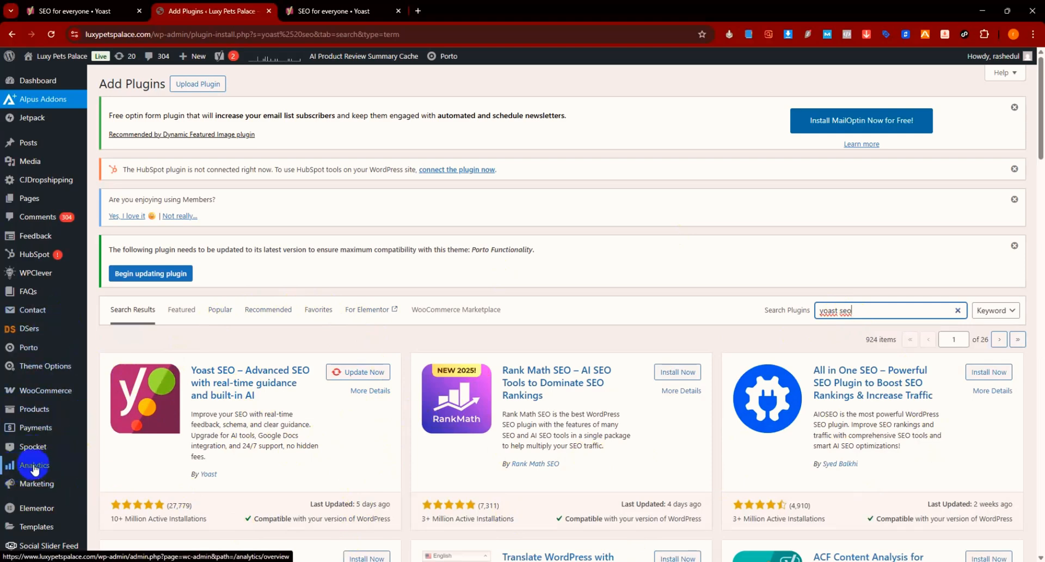
Find Yoast SEO among the installed plugins and deactivate it
scroll(38, 447, down, 3)
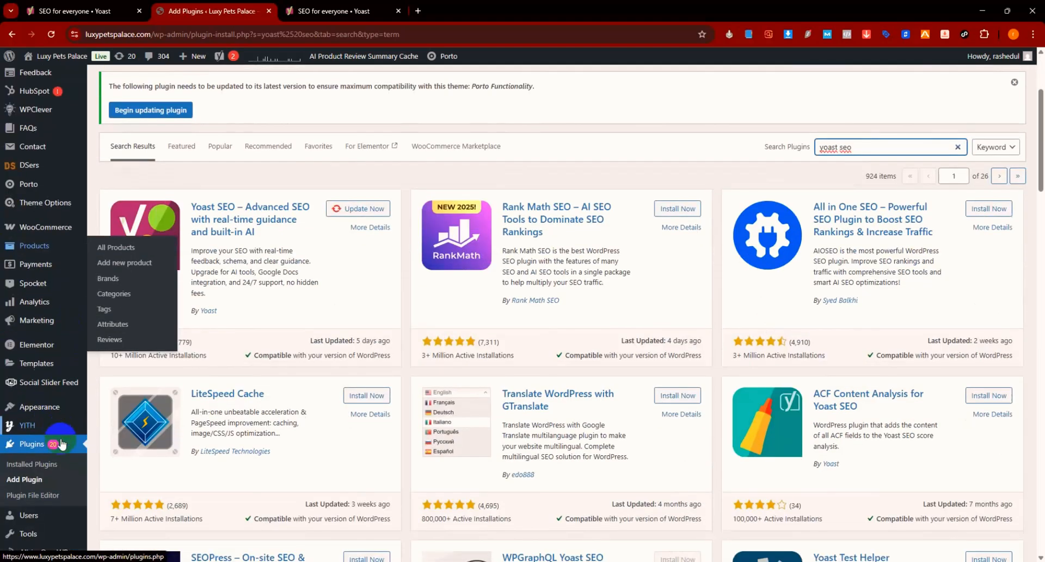
click(26, 467)
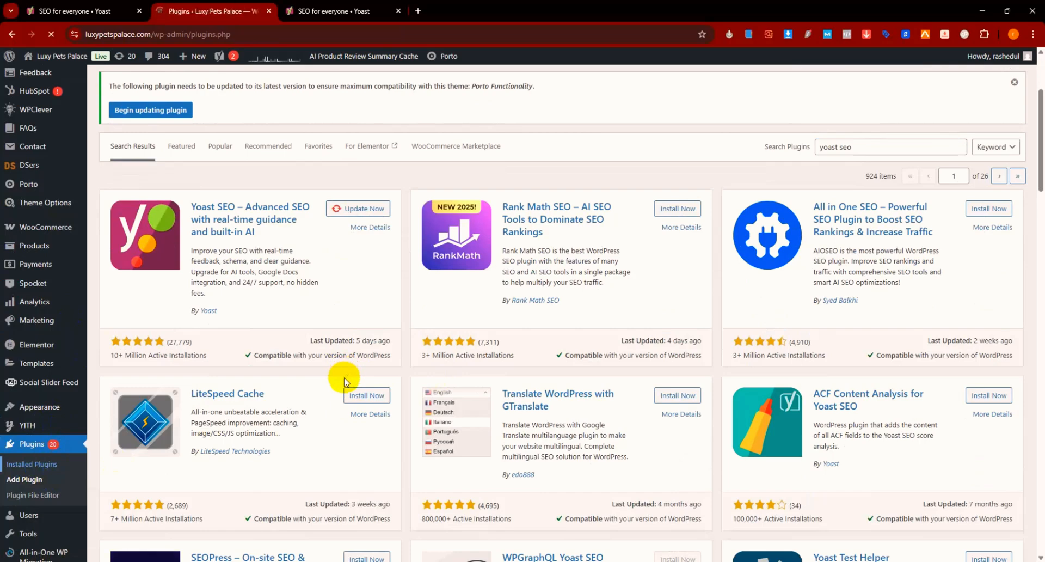
scroll(363, 381, down, 10)
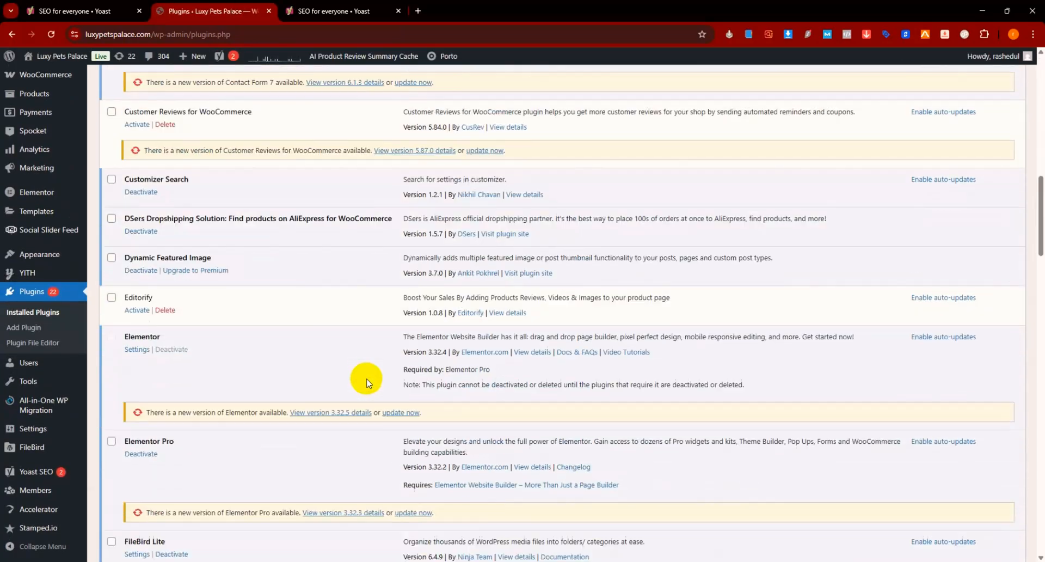
scroll(366, 381, down, 7)
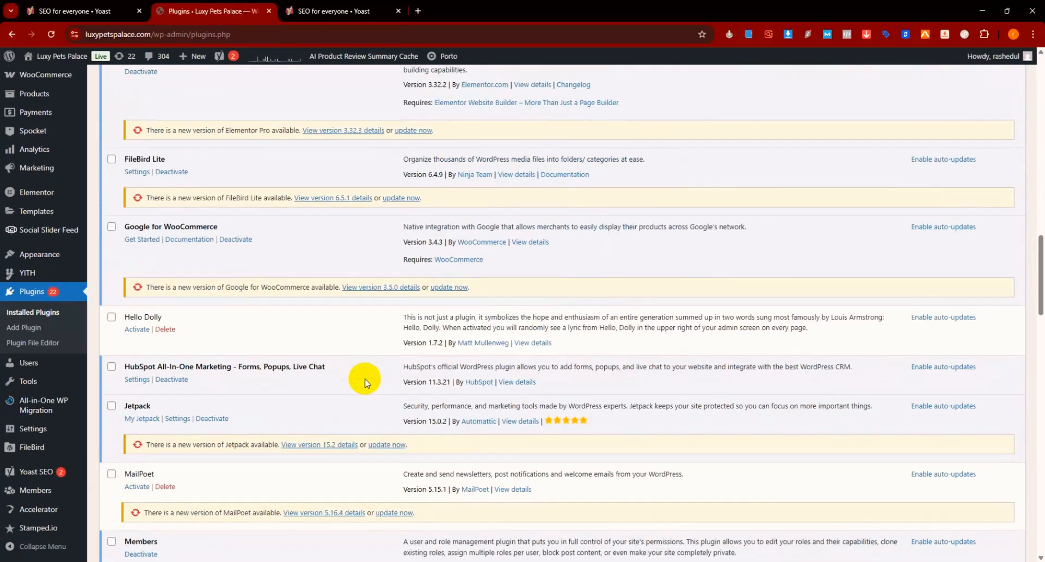
scroll(365, 383, down, 20)
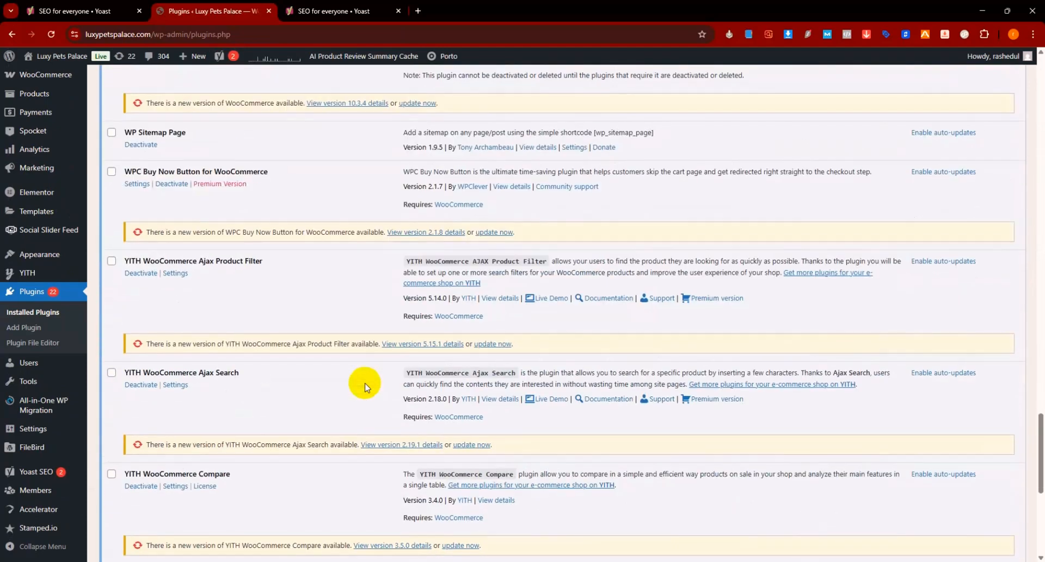
scroll(365, 383, down, 7)
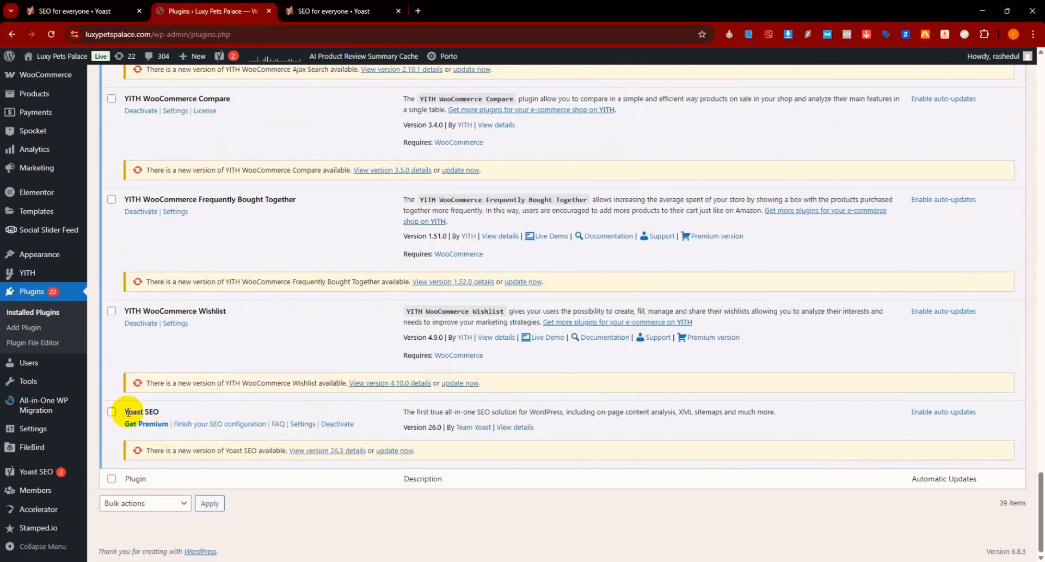
drag(127, 413, 159, 413)
click(338, 425)
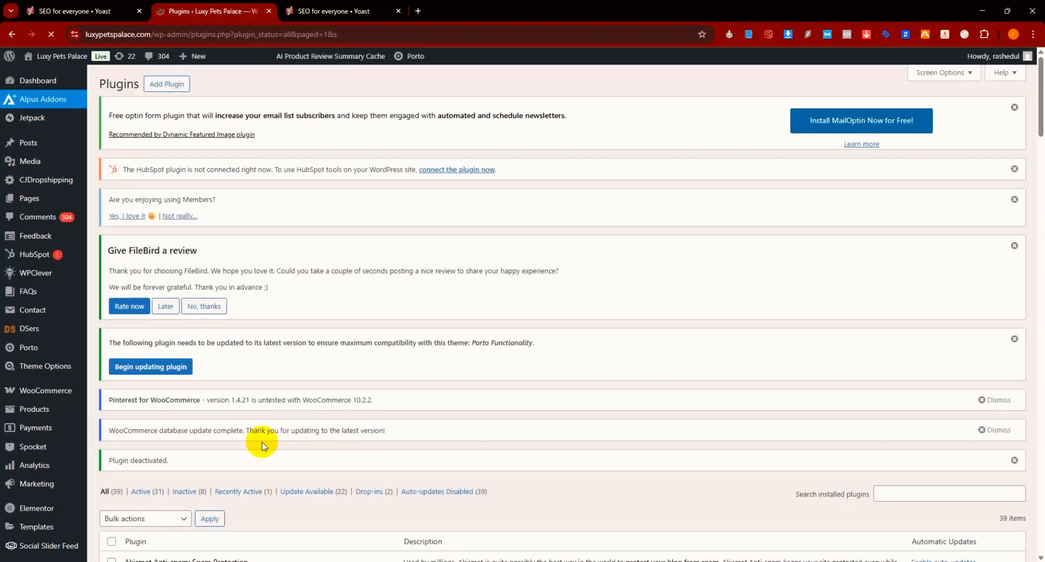
Delete the deactivated Yoast SEO plugin from the site and confirm the deletion
scroll(261, 443, down, 10)
scroll(264, 444, down, 20)
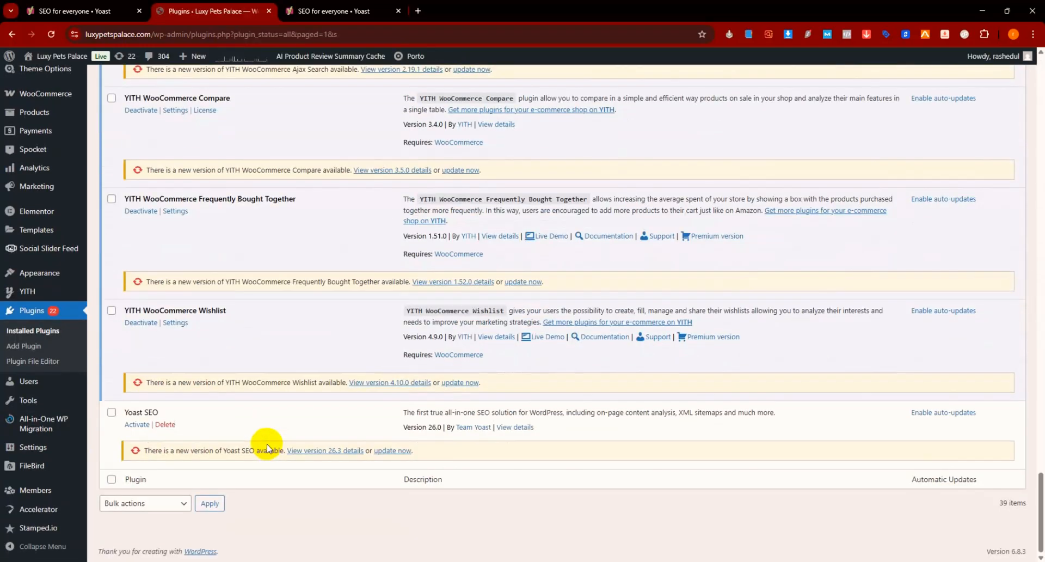
click(165, 425)
click(569, 102)
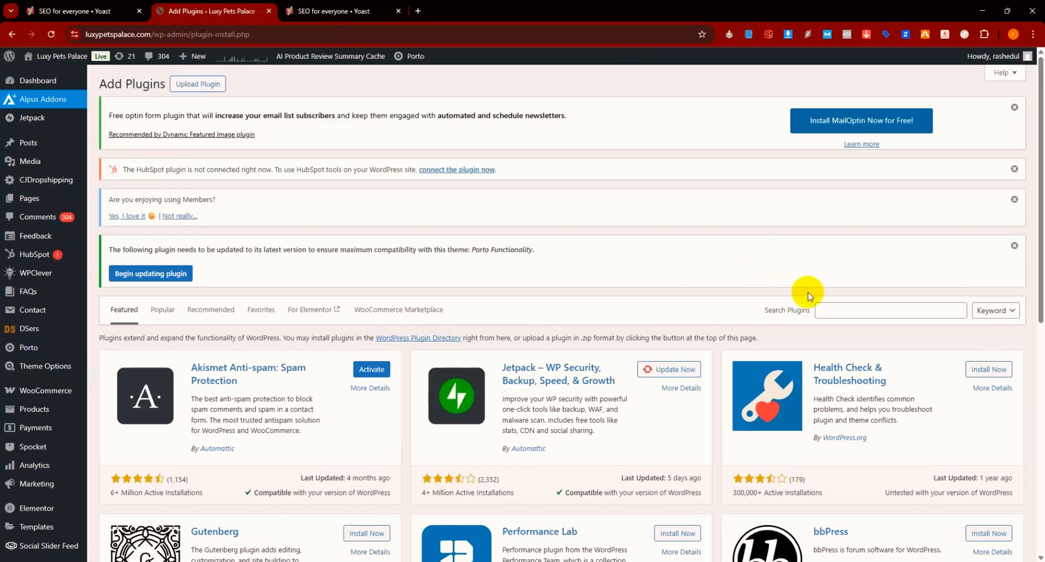
Search the Add Plugins page for "yoast seo", then install and activate the Yoast SEO plugin
click(844, 308)
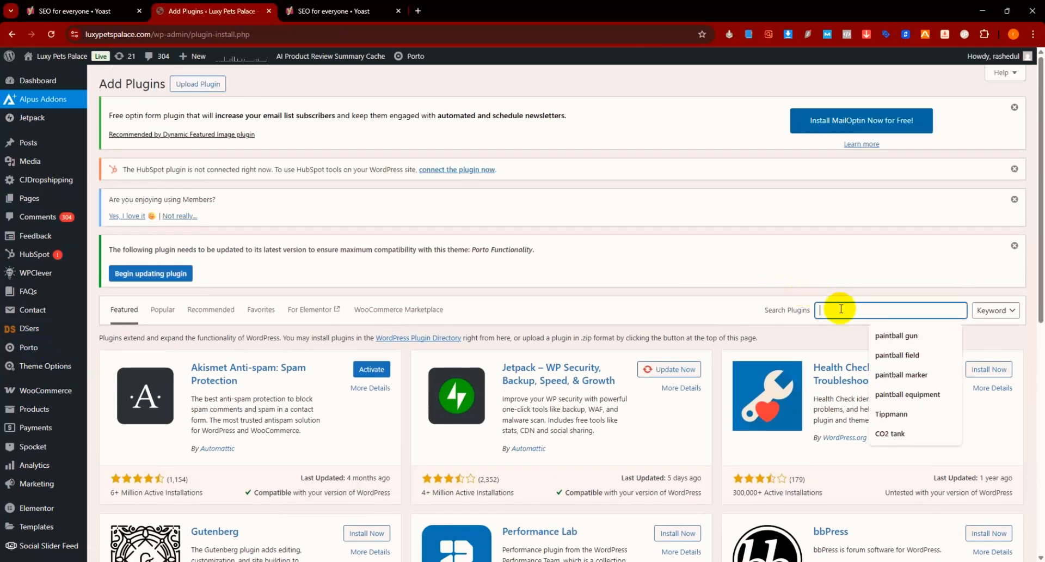
click(324, 11)
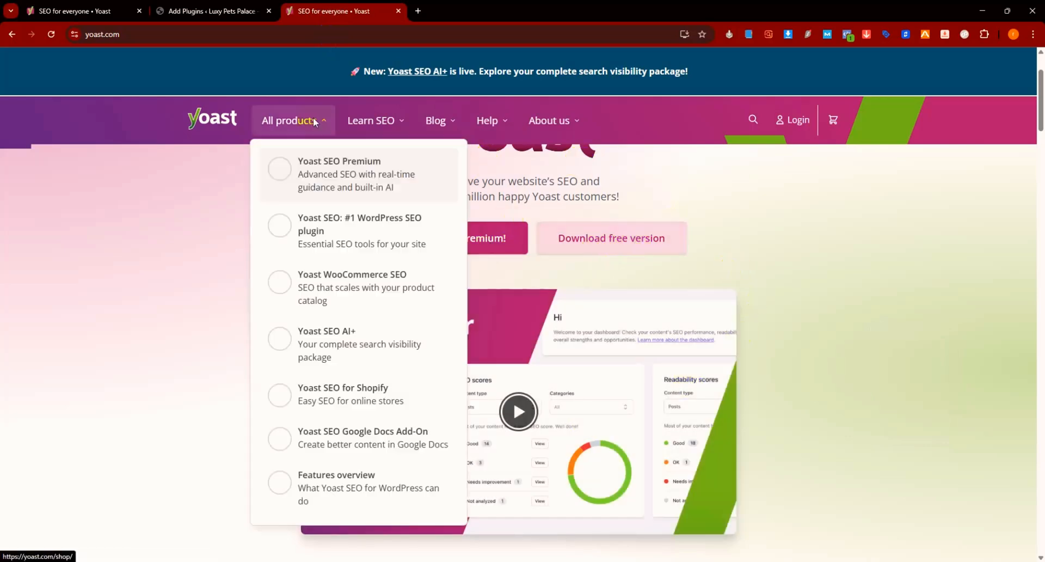
click(229, 11)
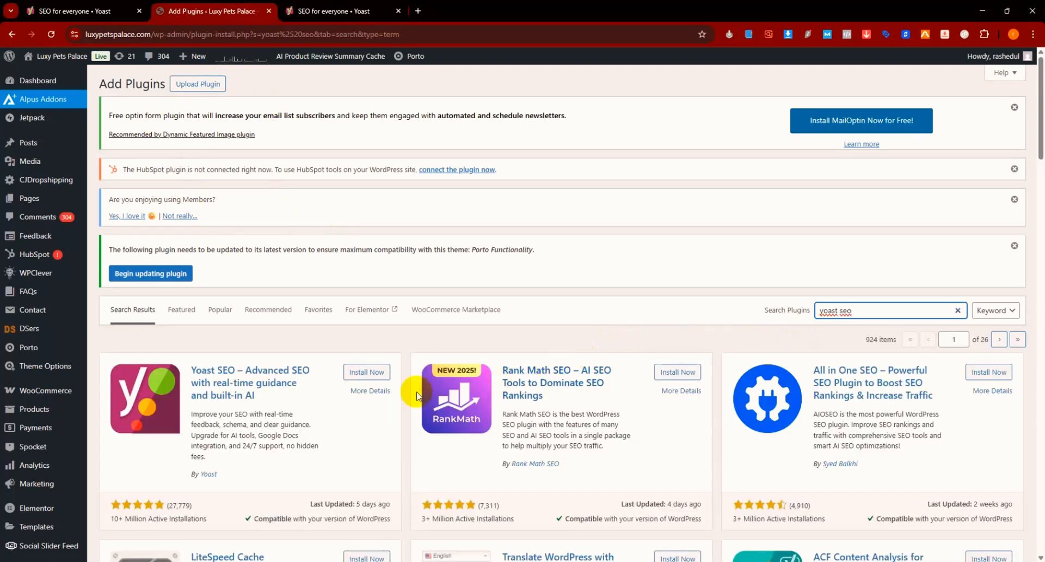
click(368, 376)
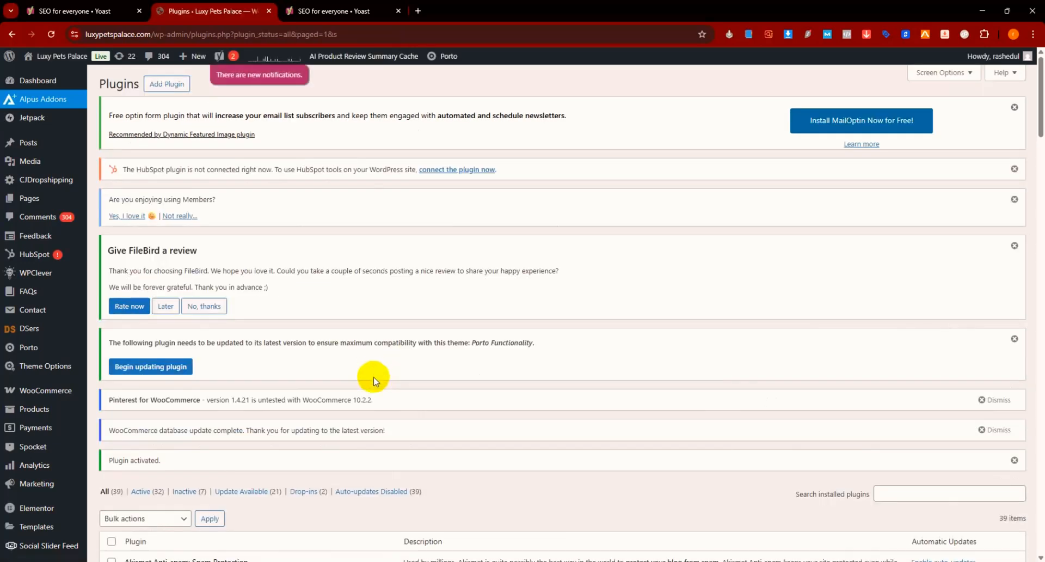
Locate Yoast SEO in the installed plugins list, open its general dashboard and dismiss the Brand Insights promotion
scroll(186, 375, down, 5)
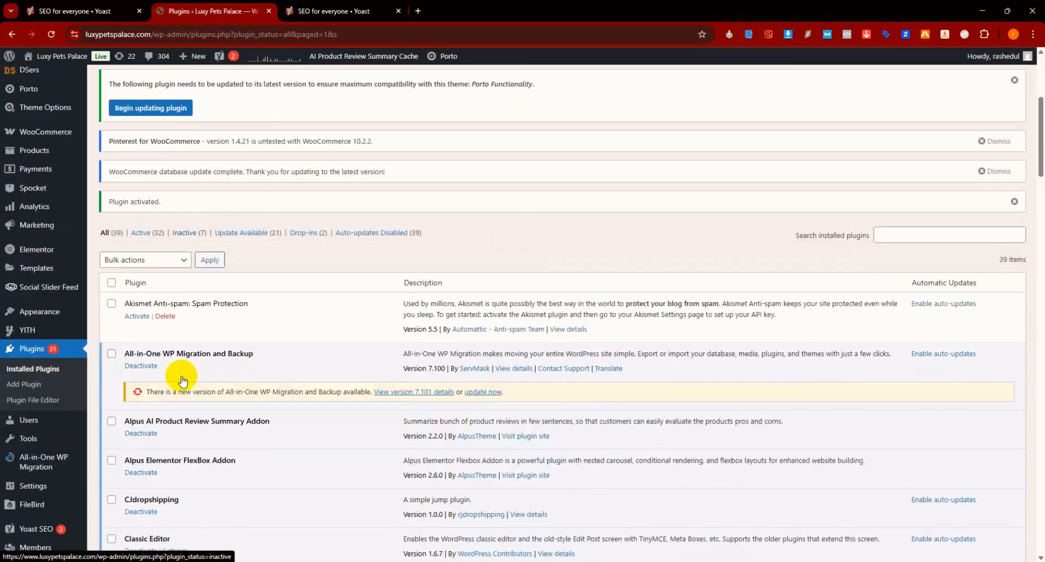
scroll(185, 381, down, 2)
click(43, 488)
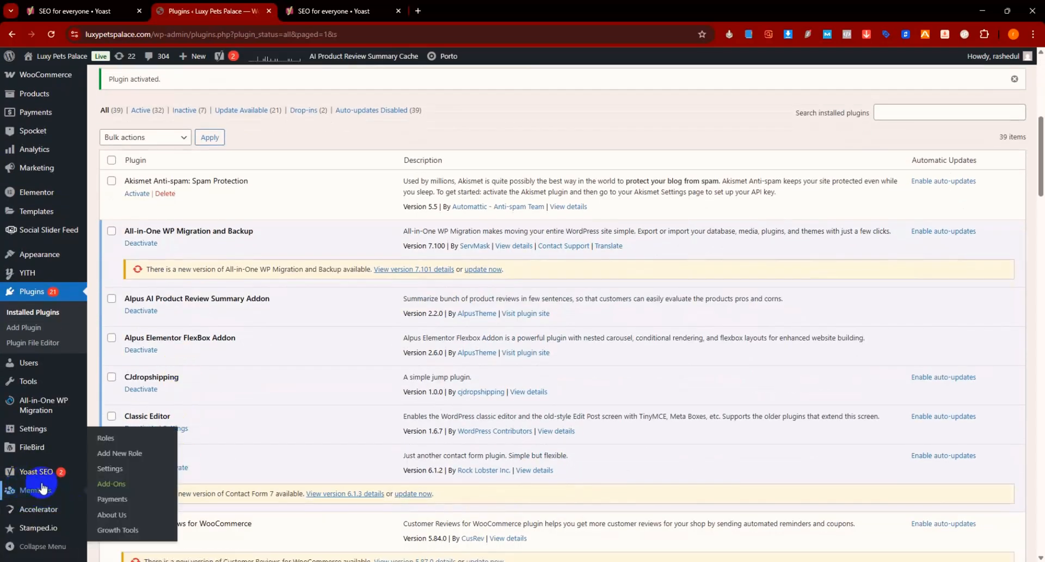
mouse_move(33, 479)
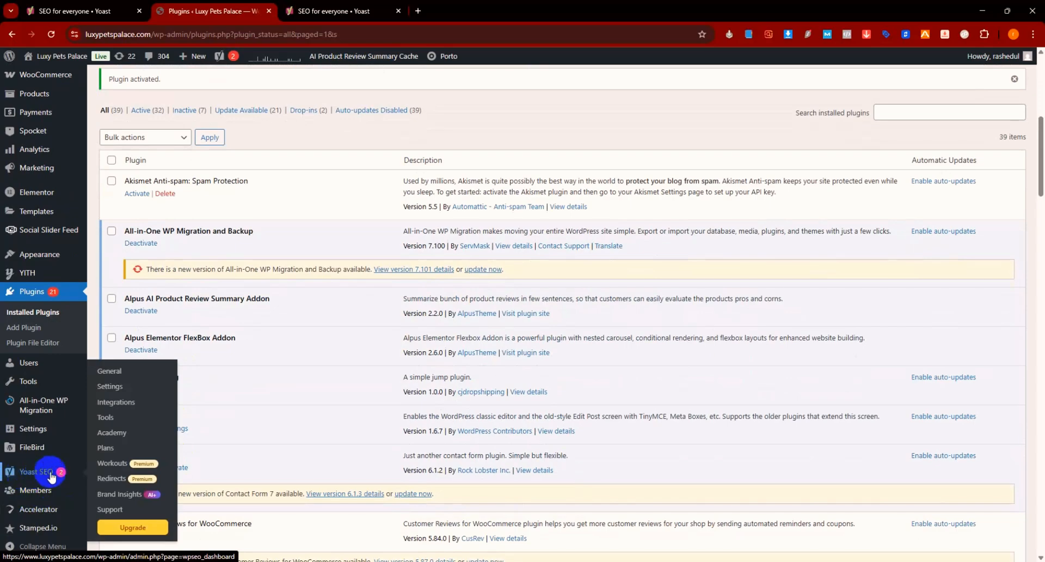
scroll(292, 440, down, 15)
scroll(292, 444, down, 20)
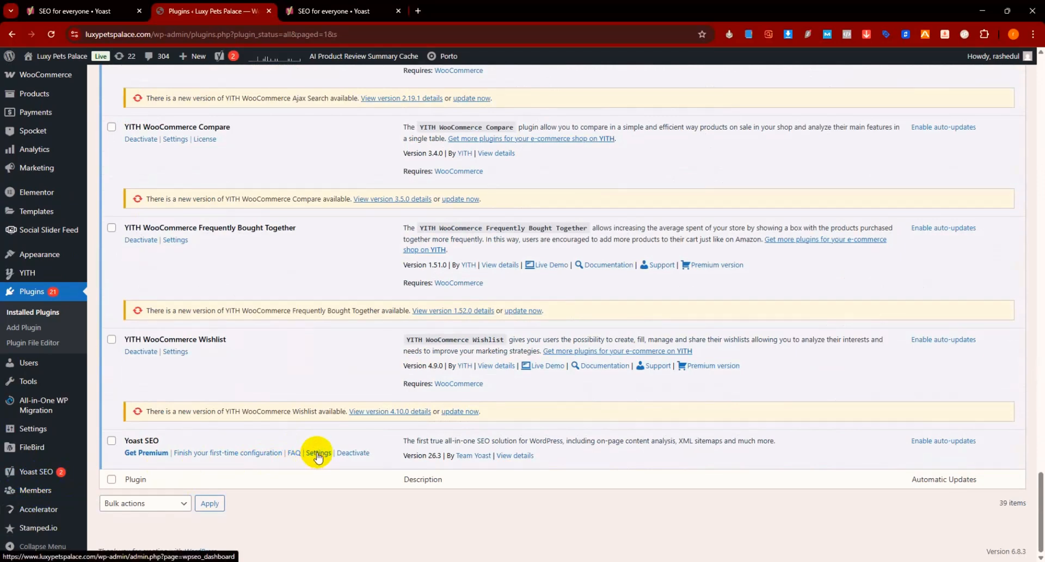
click(31, 481)
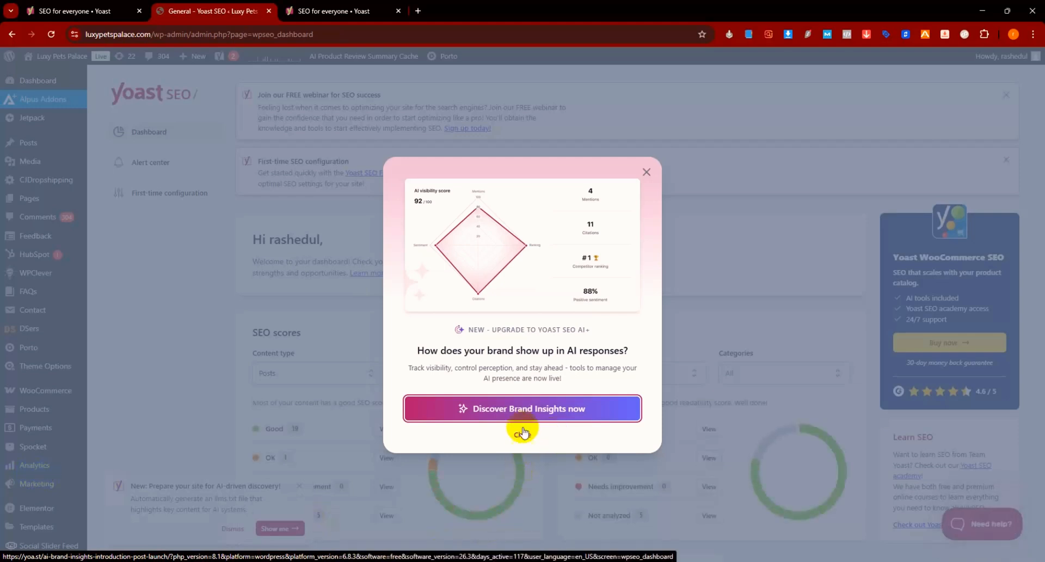
click(647, 172)
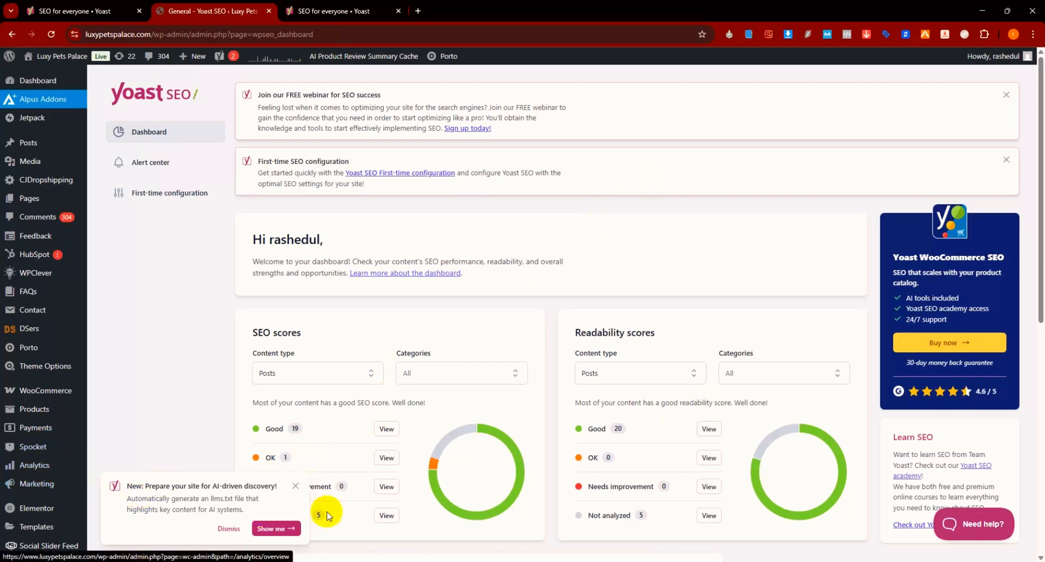
Look over the Yoast SEO dashboard, open the First-time configuration and dismiss the notice about AI-driven discovery
scroll(365, 424, down, 5)
scroll(545, 511, up, 5)
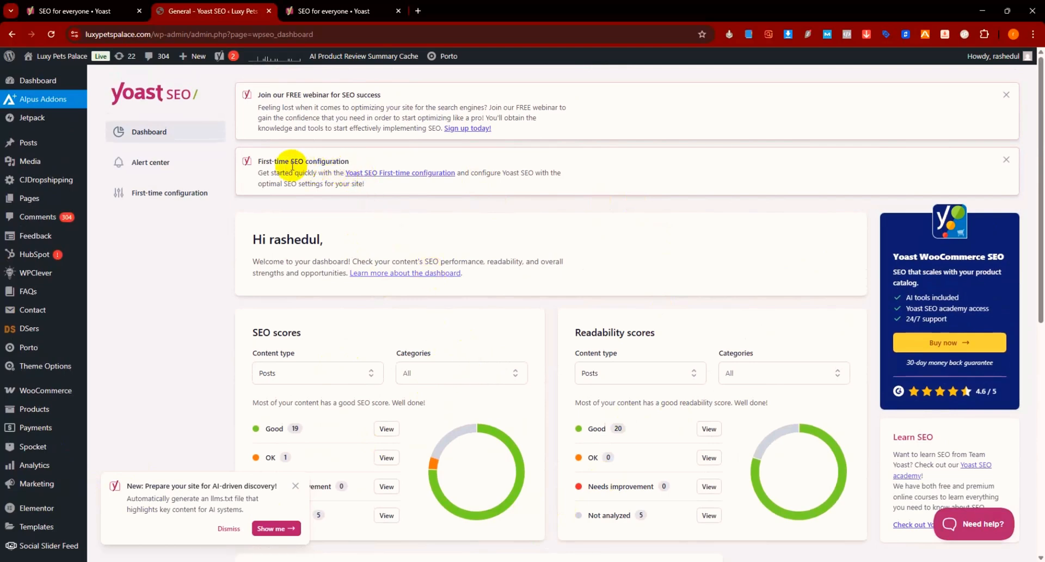
drag(257, 161, 351, 162)
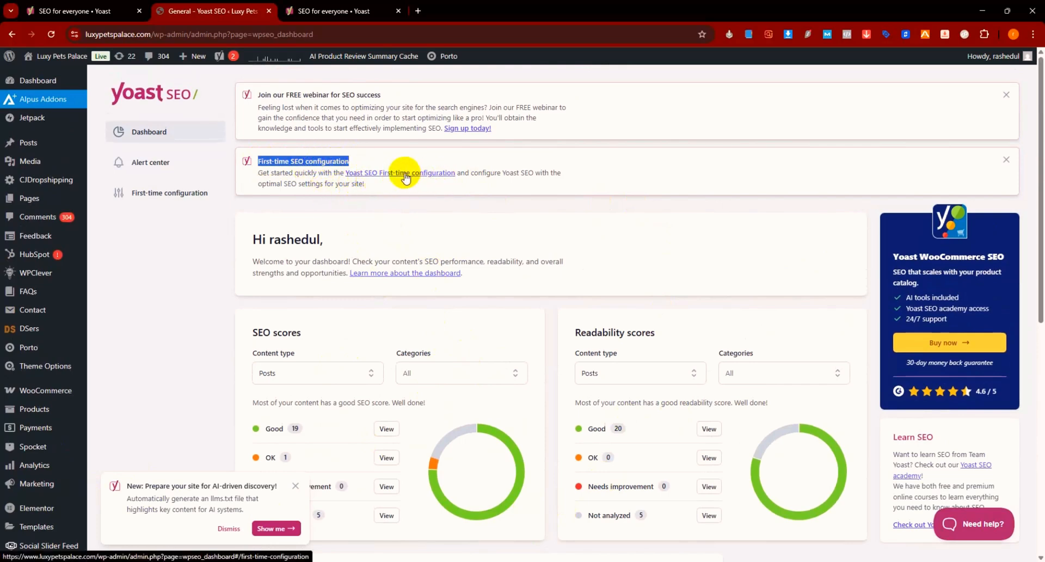
scroll(57, 522, down, 5)
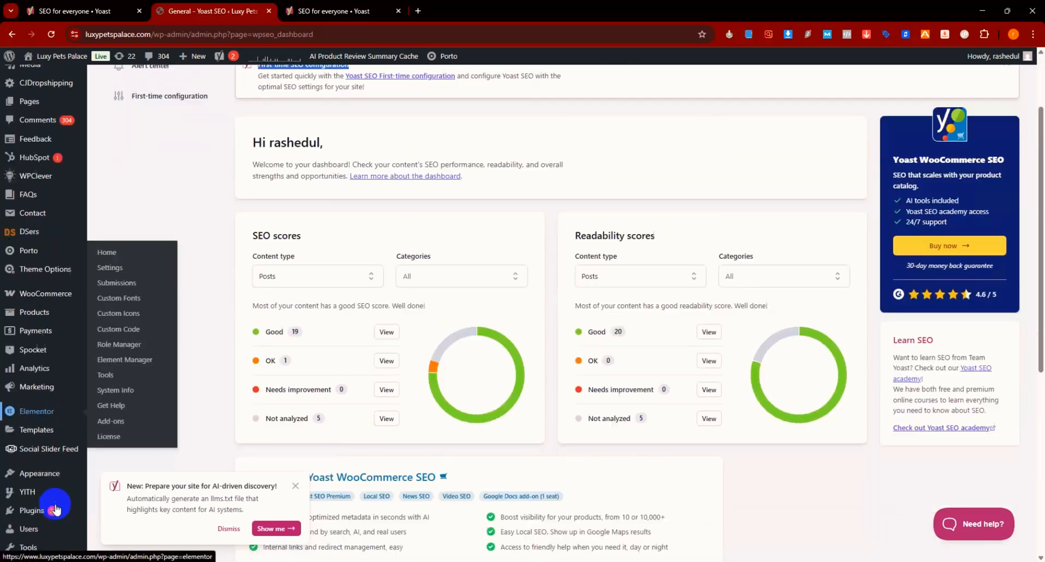
scroll(56, 509, down, 2)
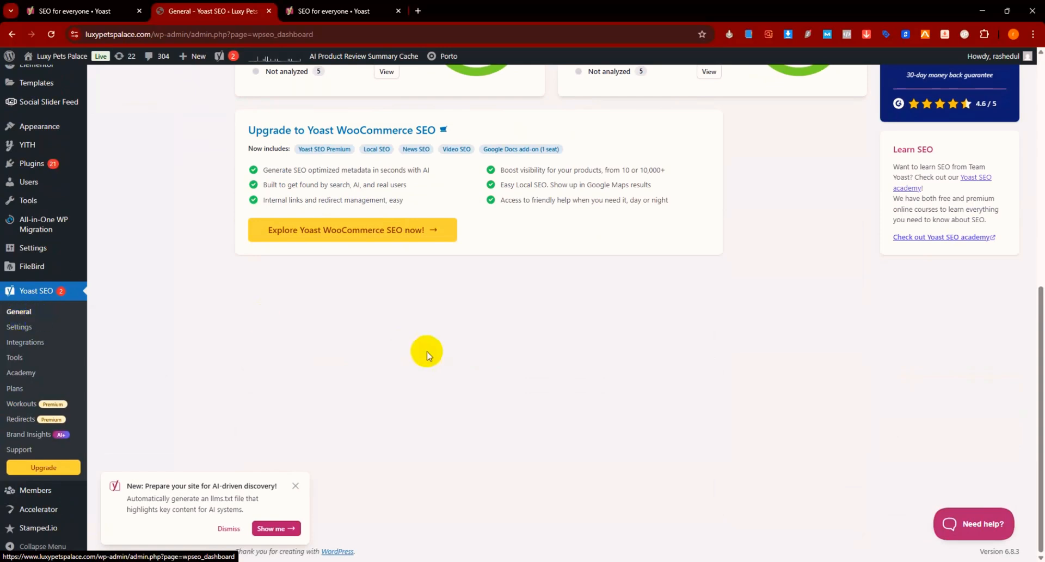
scroll(425, 350, up, 7)
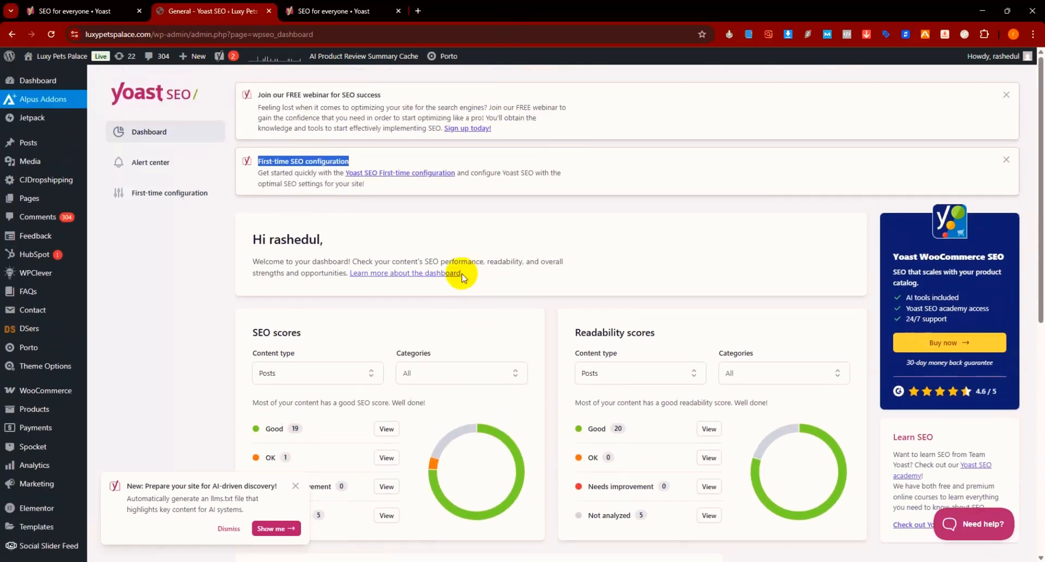
click(380, 174)
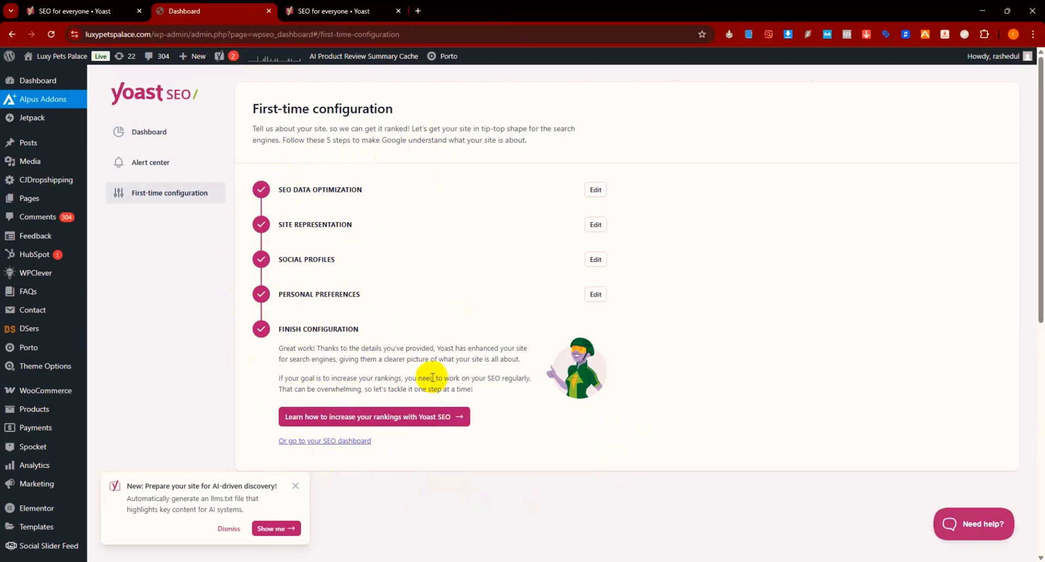
click(297, 486)
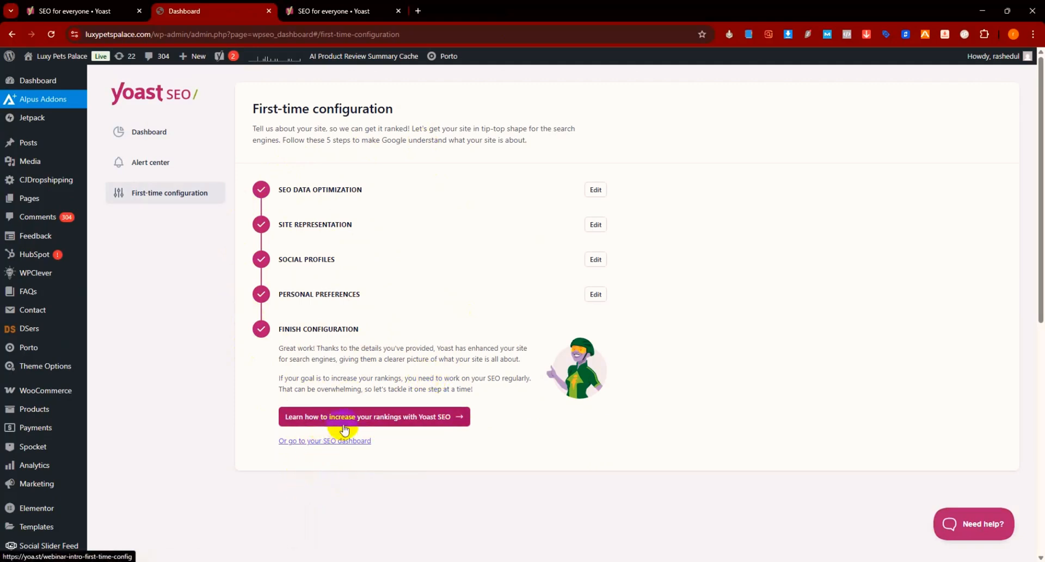
Run the SEO data optimization in the First-time configuration and continue past that step
click(596, 189)
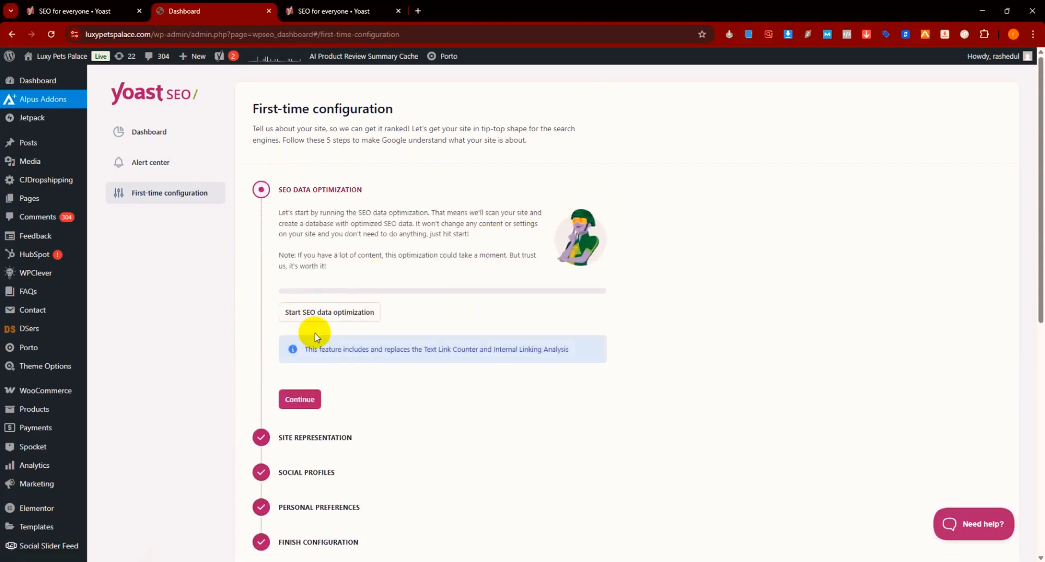
click(313, 315)
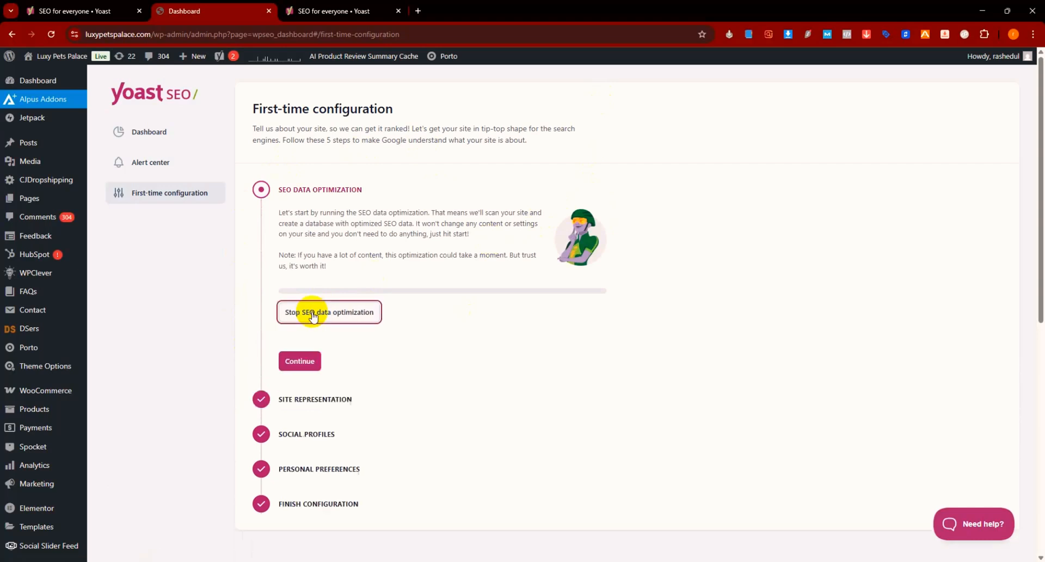
click(302, 387)
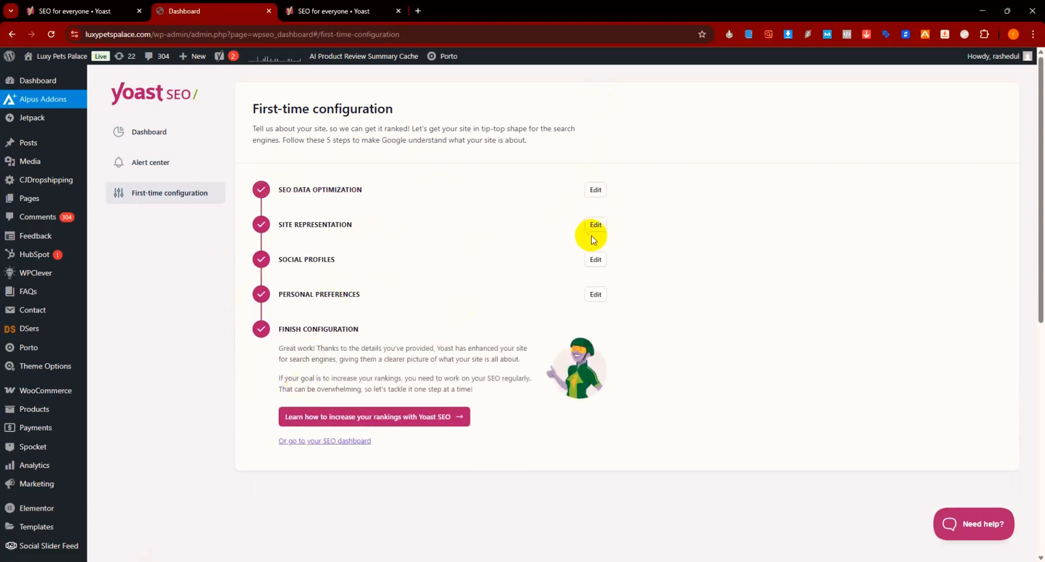
Edit the Site Representation step, check the website and organization names, and save the changes
click(594, 225)
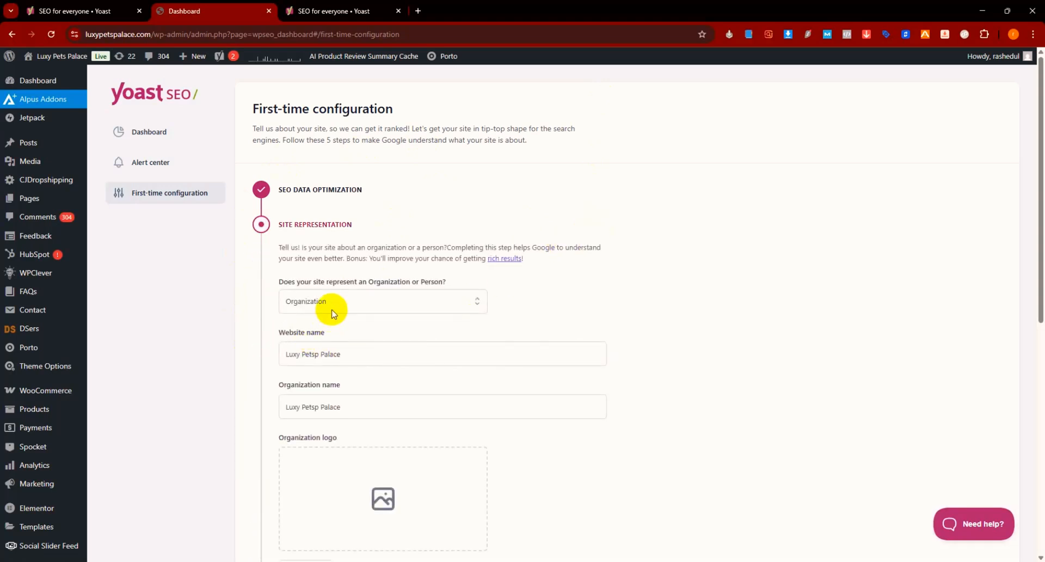
drag(340, 354, 288, 354)
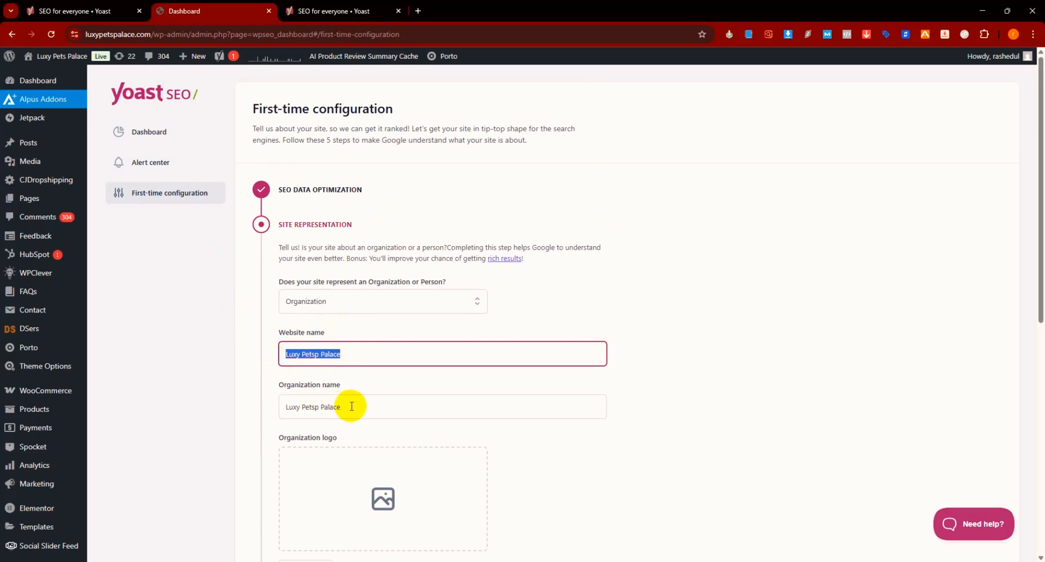
drag(350, 406, 273, 411)
scroll(414, 342, down, 3)
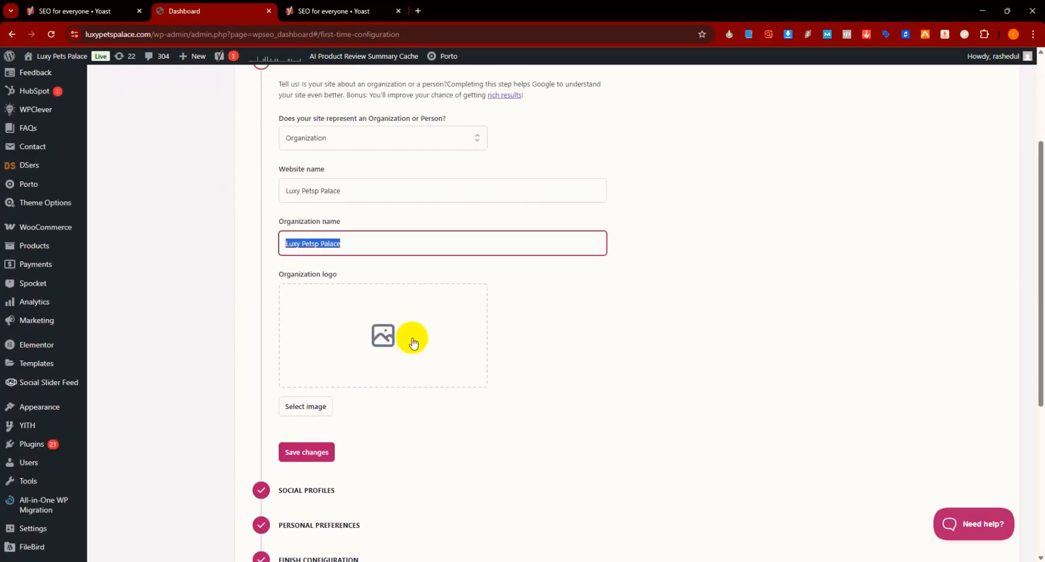
click(314, 455)
scroll(316, 449, down, 5)
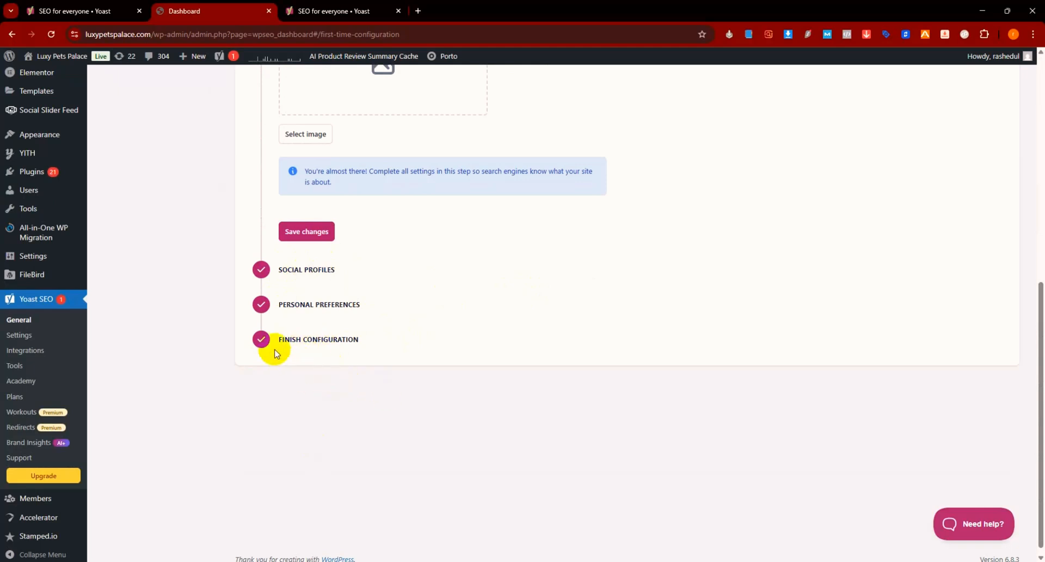
Open the Yoast SEO settings and review the Site basics page, including website name, tagline, title separator and site policies
click(23, 341)
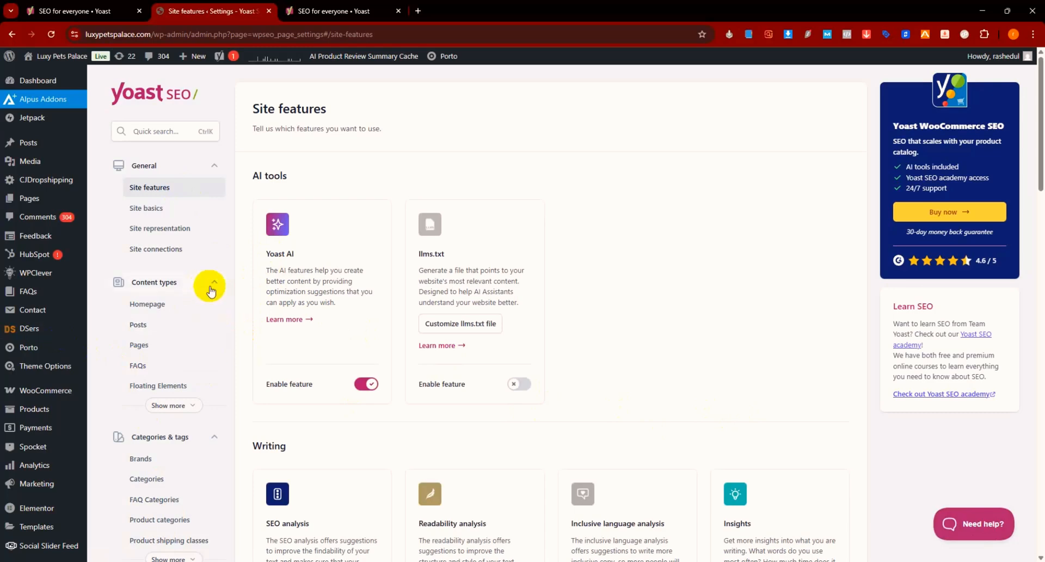
click(140, 213)
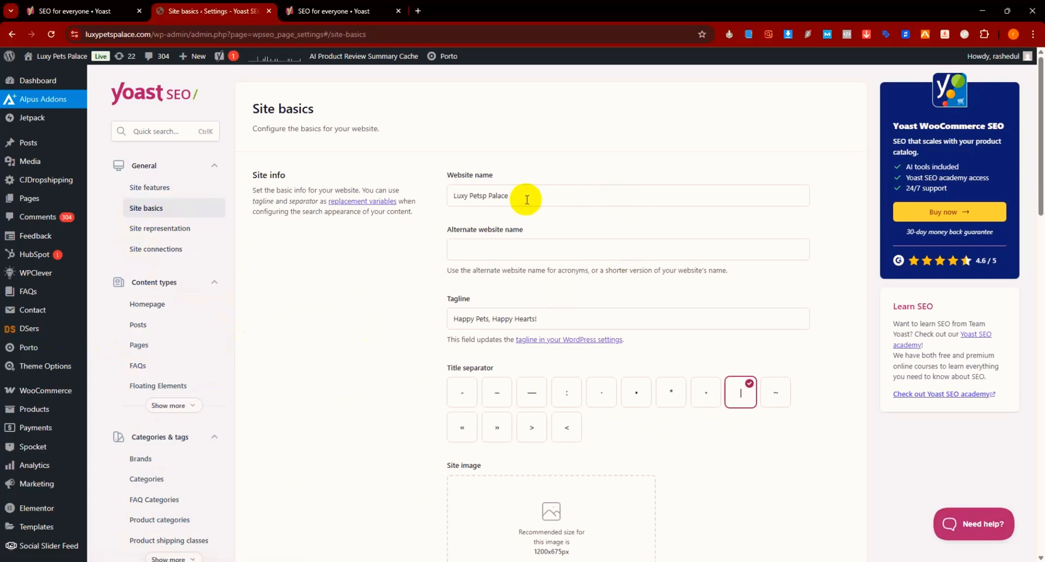
drag(530, 196, 451, 193)
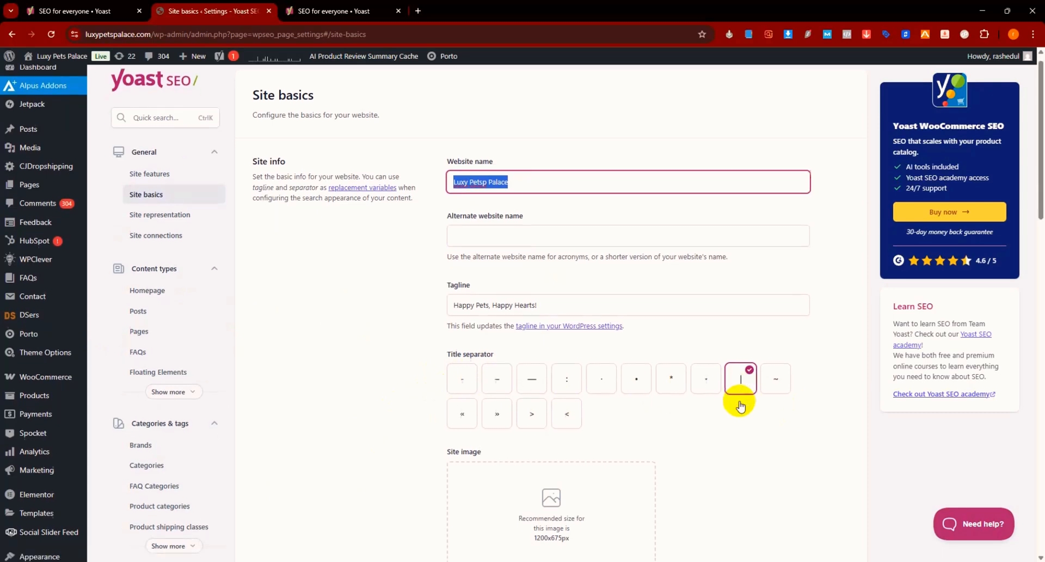
scroll(740, 404, down, 10)
scroll(740, 404, down, 15)
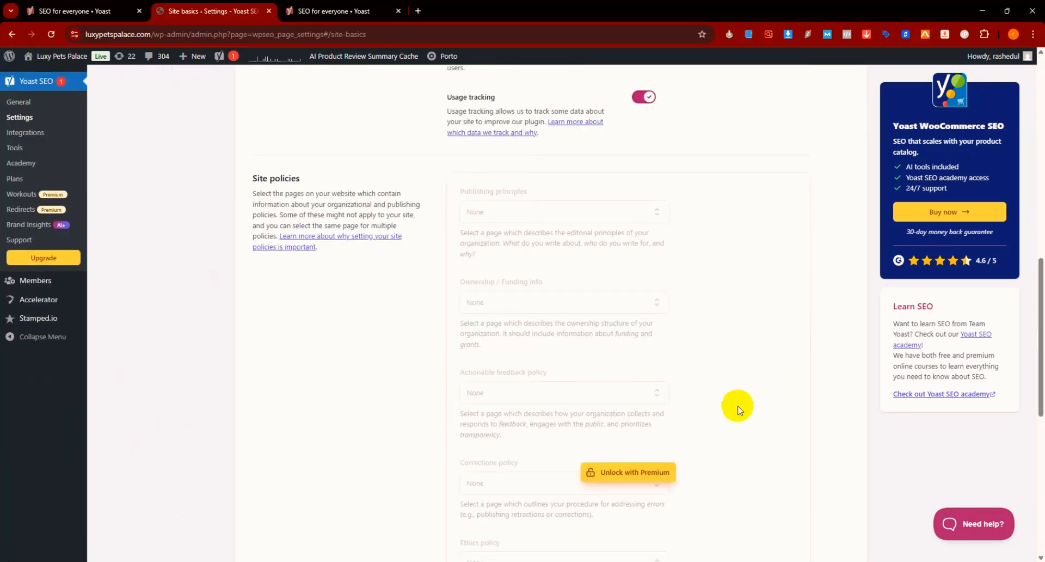
scroll(602, 431, up, 20)
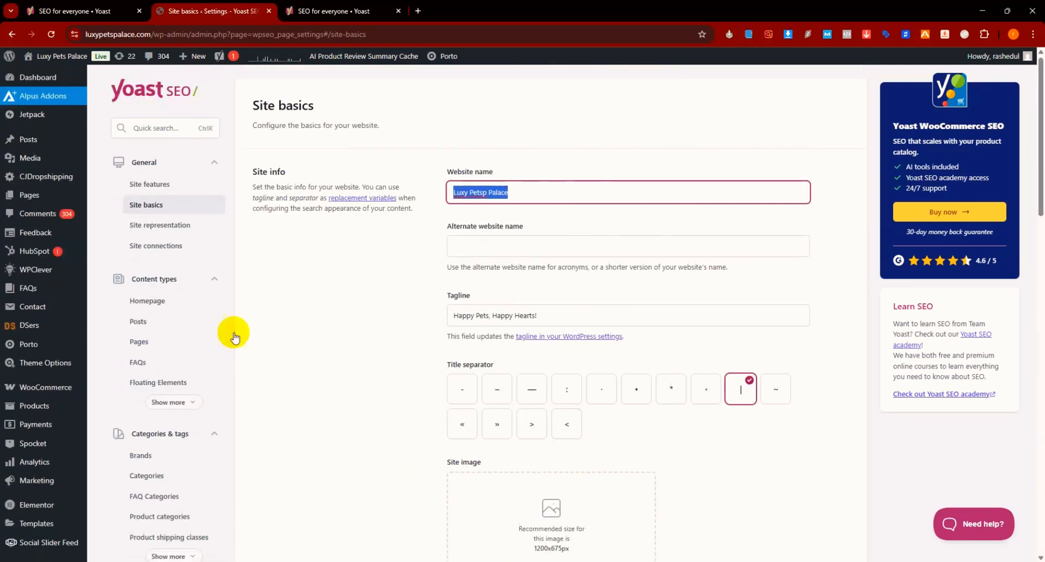
Review the organization details on the Site representation settings page
click(153, 230)
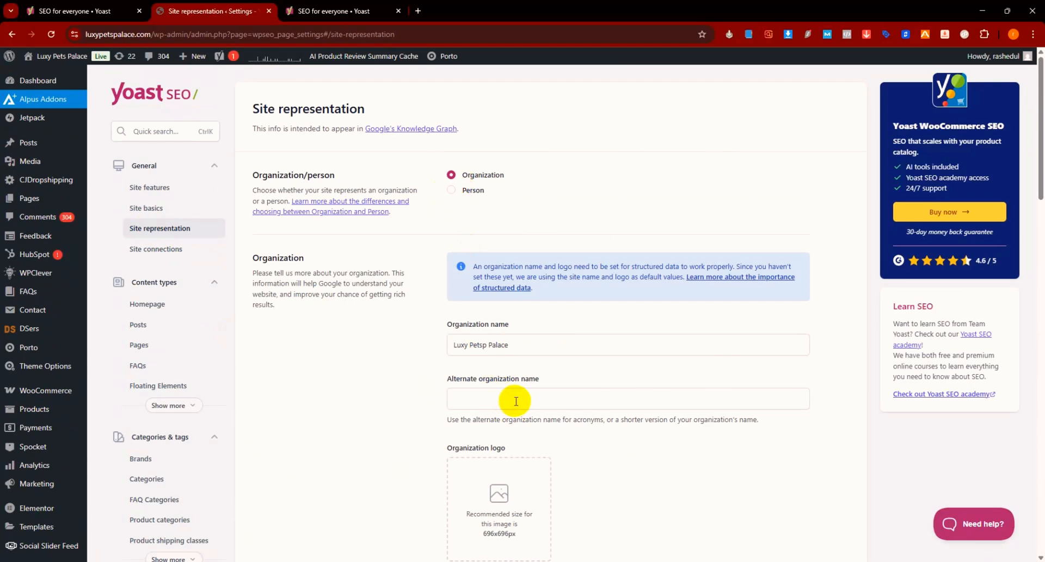
scroll(525, 373, down, 3)
scroll(525, 380, up, 3)
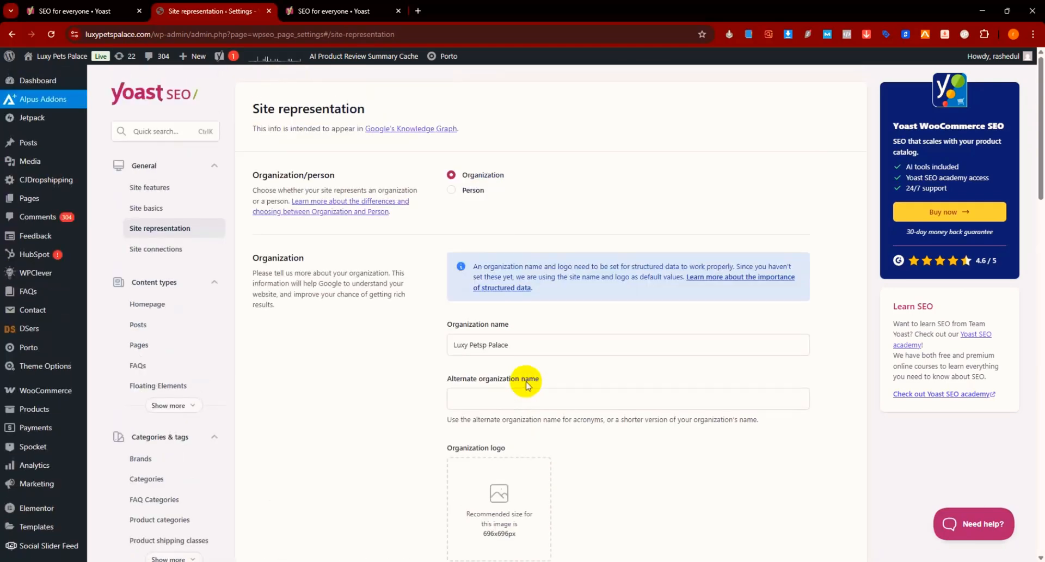
Clear the existing Google verification code in the Site connections settings
click(157, 250)
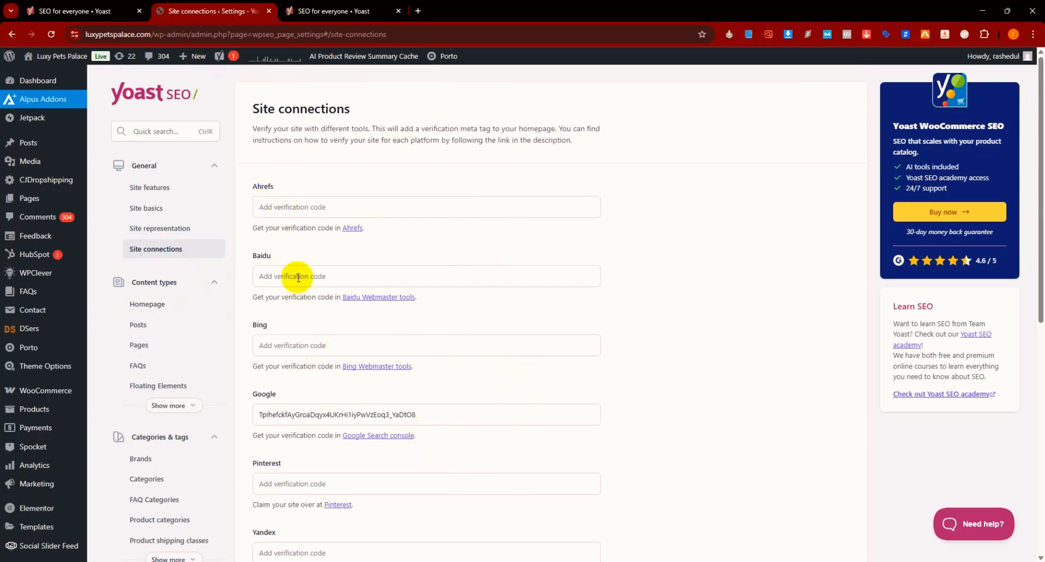
scroll(305, 283, down, 3)
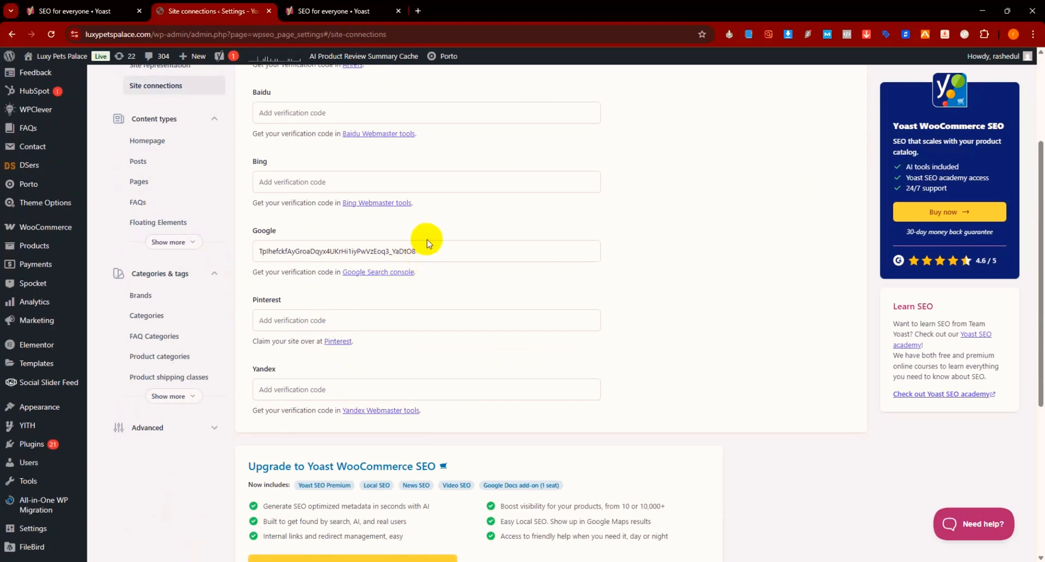
drag(426, 256, 258, 247)
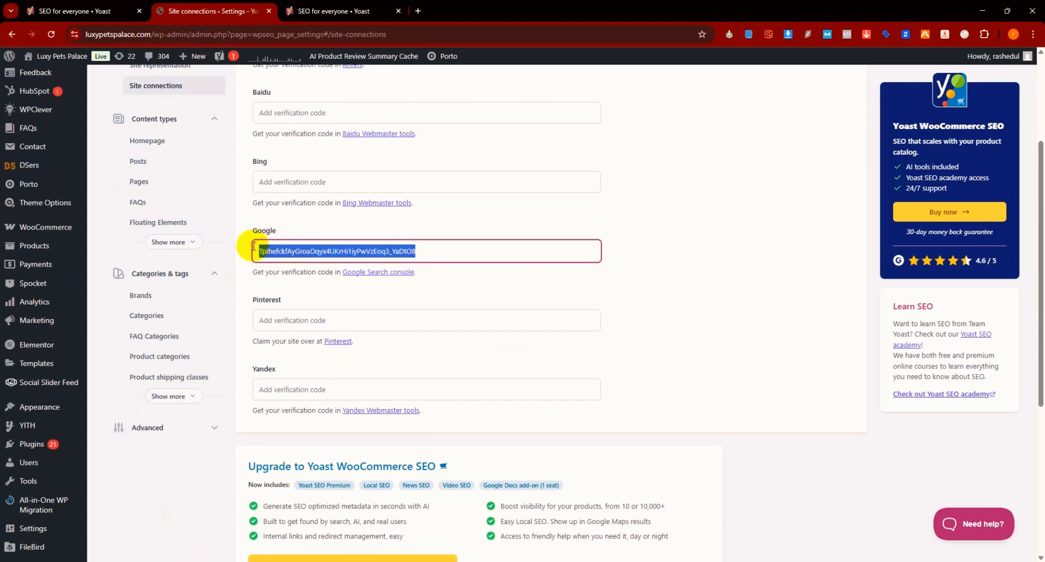
key(BackSpace)
Search for Google Search Console in a new browser tab and open its property overview
click(419, 11)
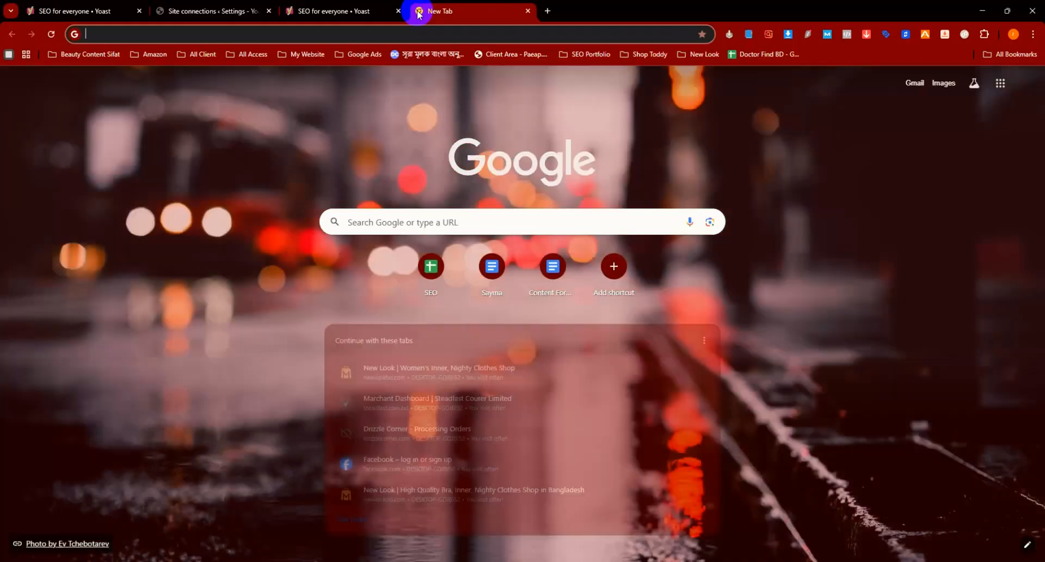
text(goo)
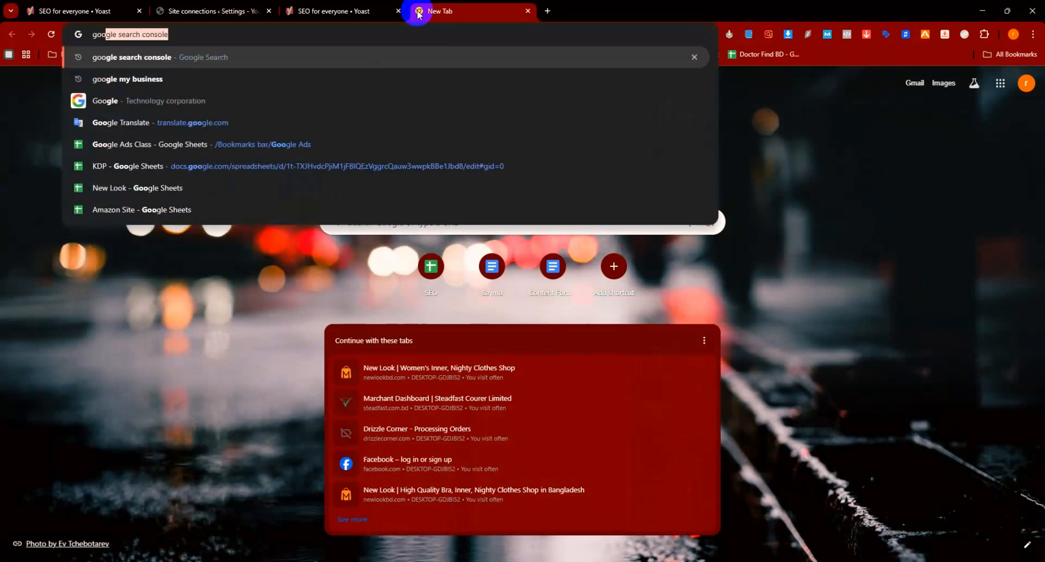
text(gle se)
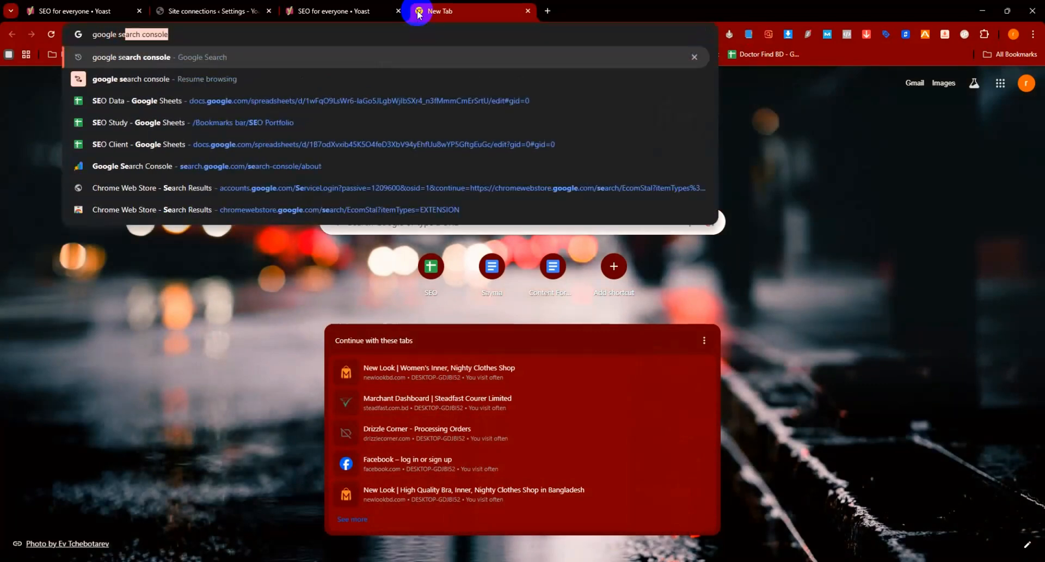
key(Return)
click(228, 177)
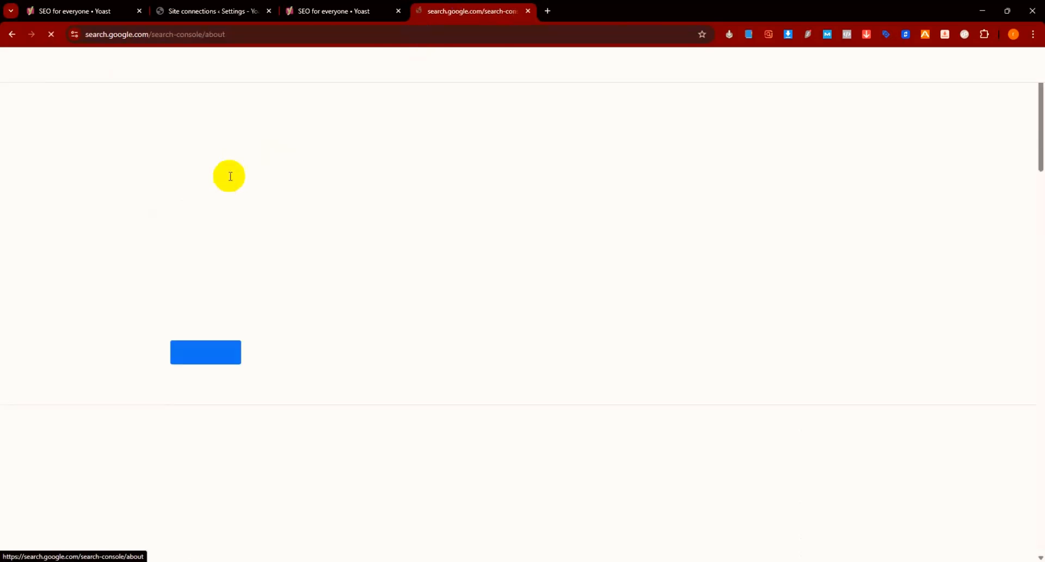
click(182, 359)
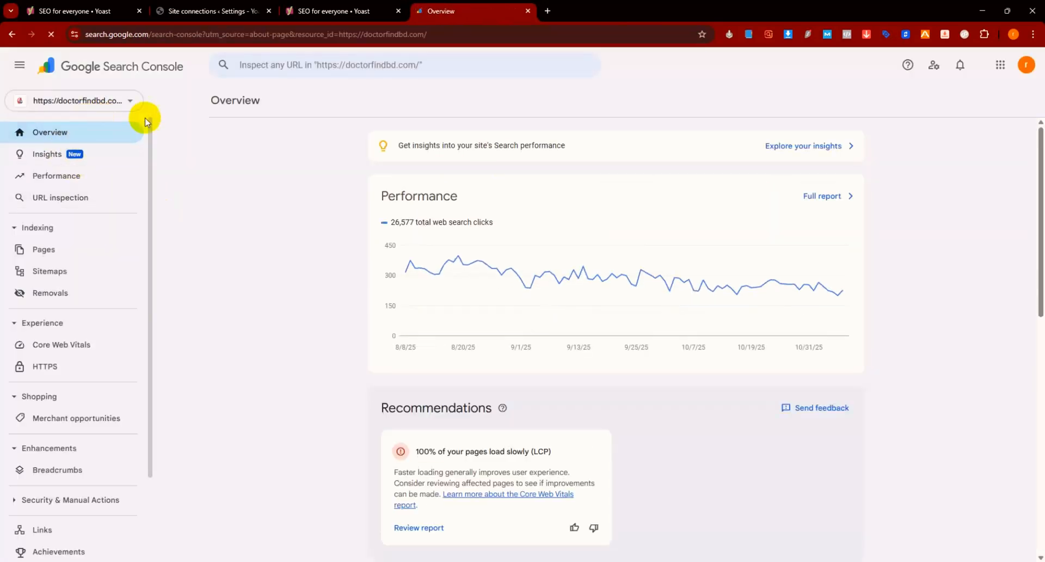
click(120, 99)
click(65, 381)
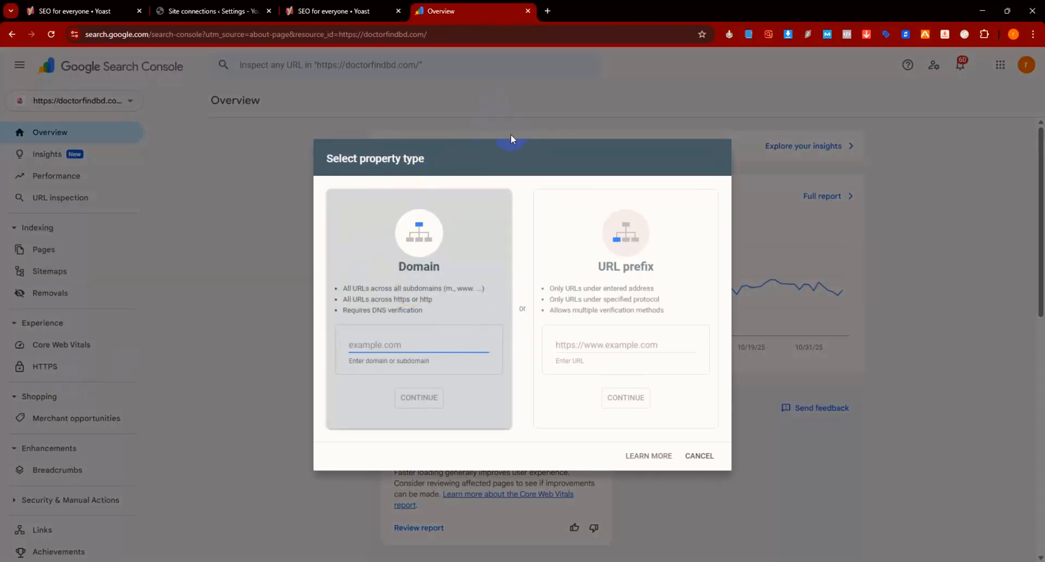
click(186, 12)
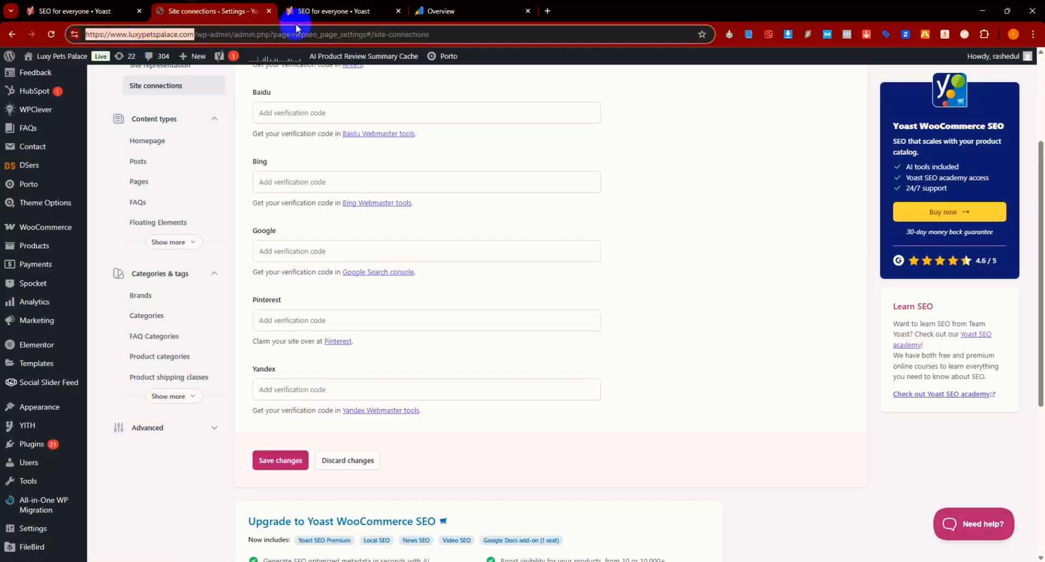
click(435, 11)
click(586, 341)
text(https://www.luxypetspalace.com/)
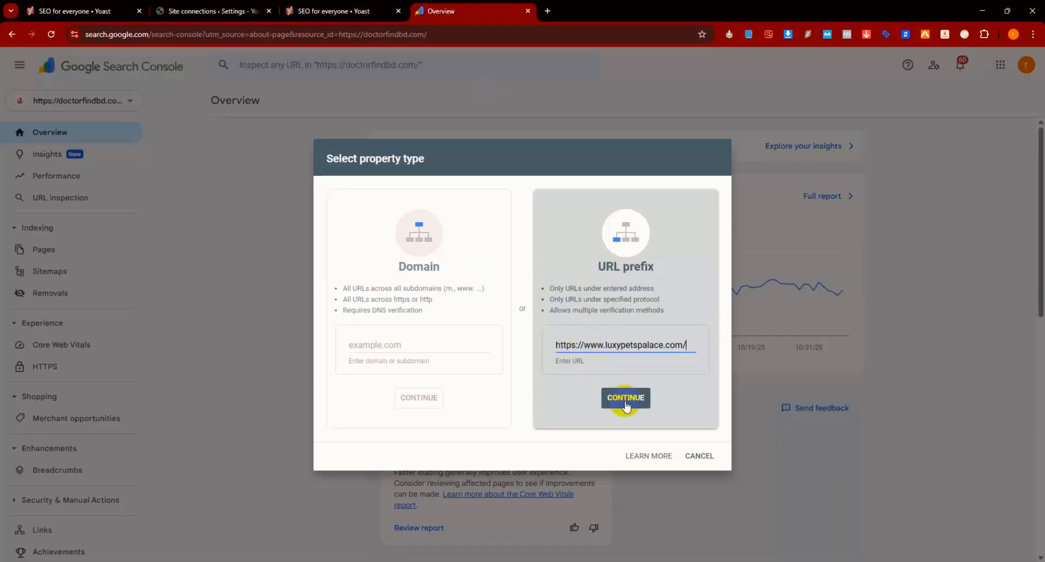
click(627, 399)
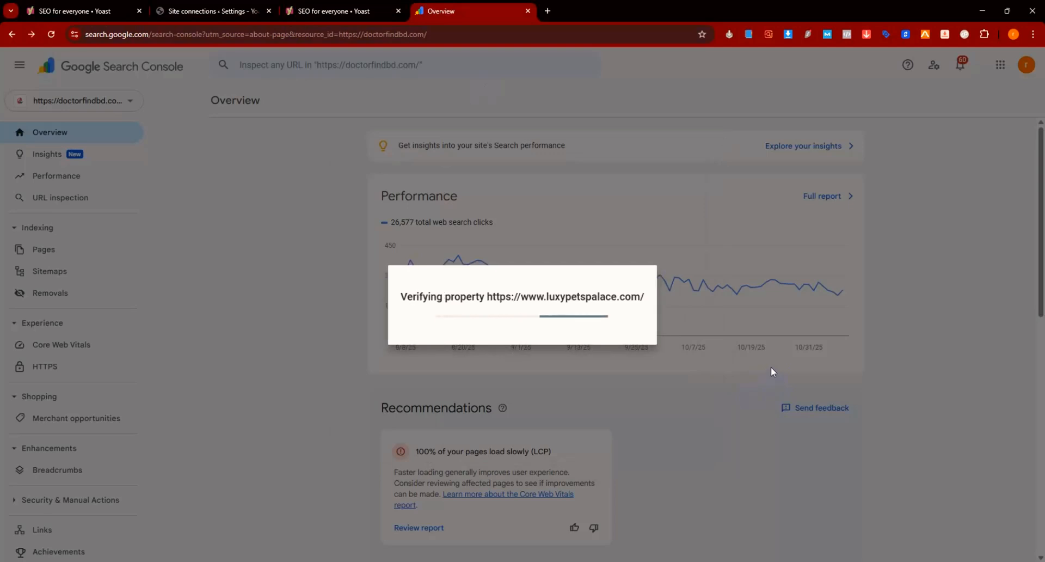
Expand the HTML tag verification method and copy its meta tag to the clipboard
click(586, 219)
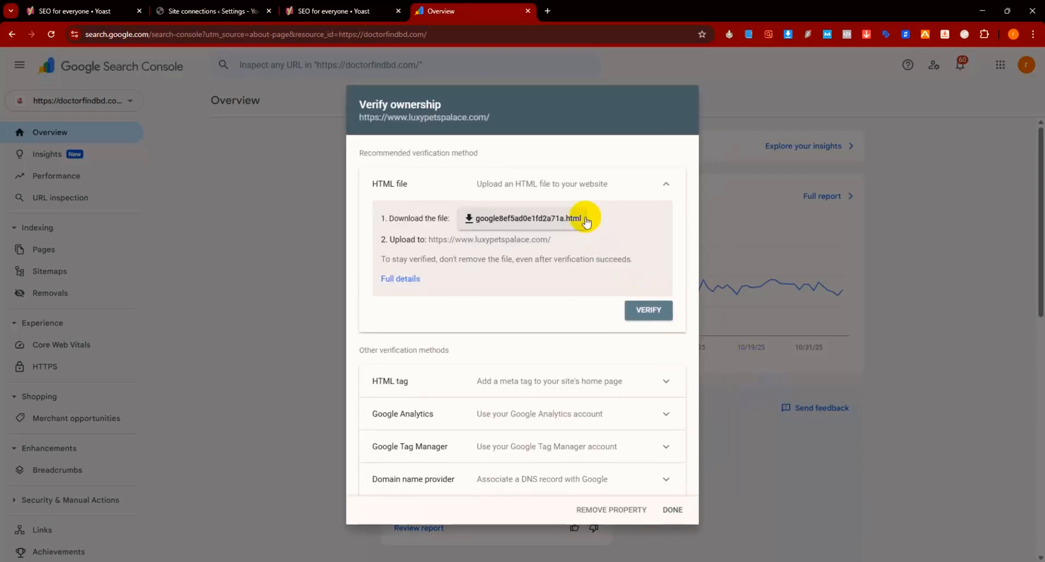
click(657, 387)
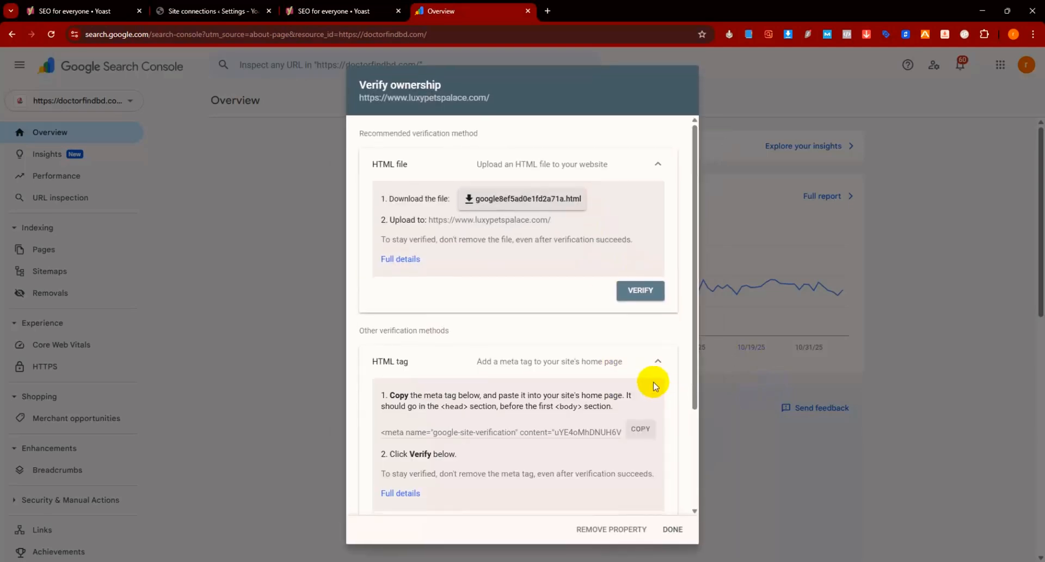
click(640, 433)
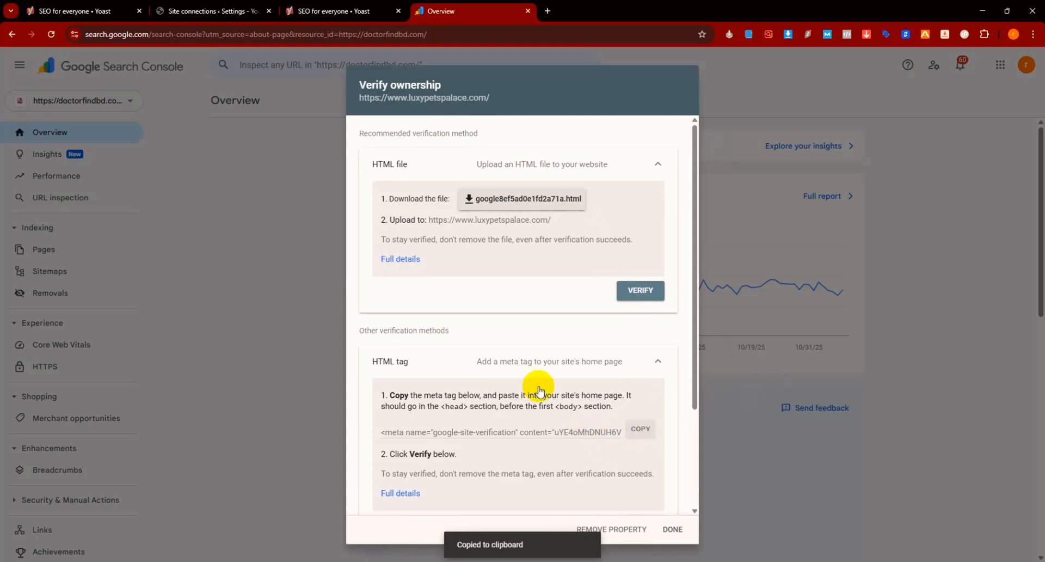
Paste the copied Google verification code into the Google field of the Yoast Site connections settings and save the changes
click(345, 11)
mouse_move(359, 122)
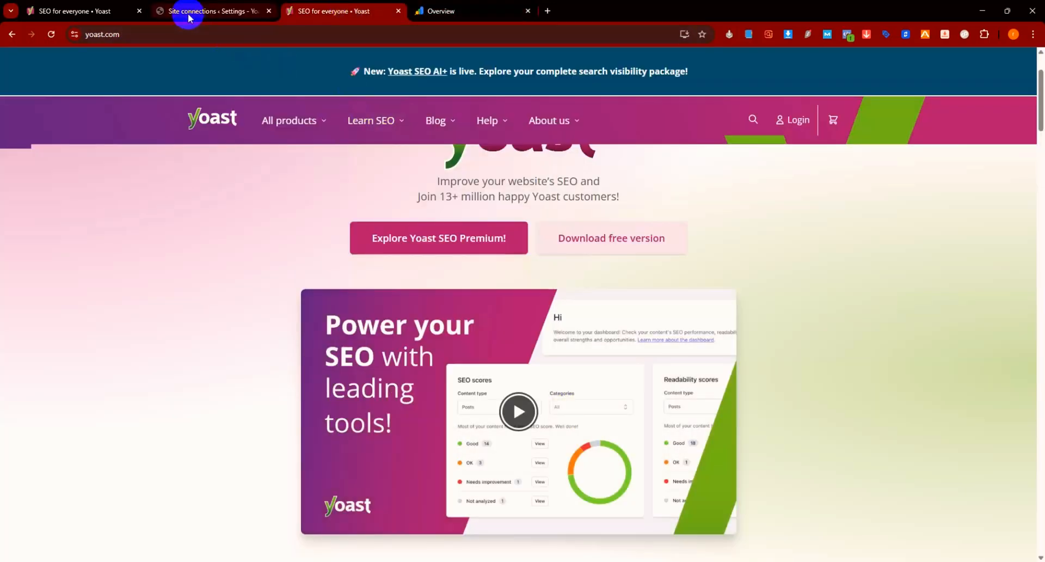
click(188, 12)
click(266, 251)
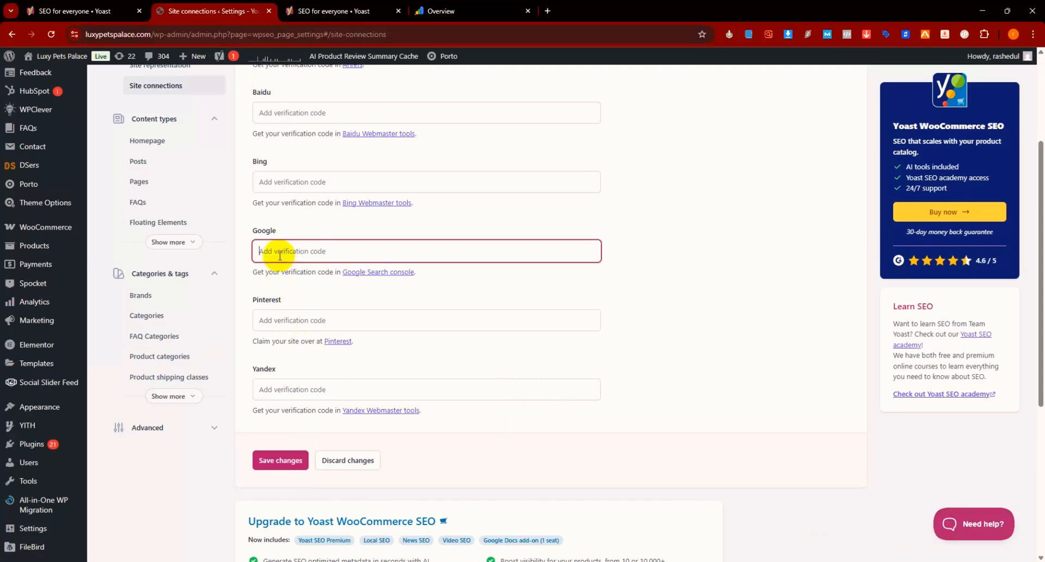
key(ctrl+v)
click(281, 460)
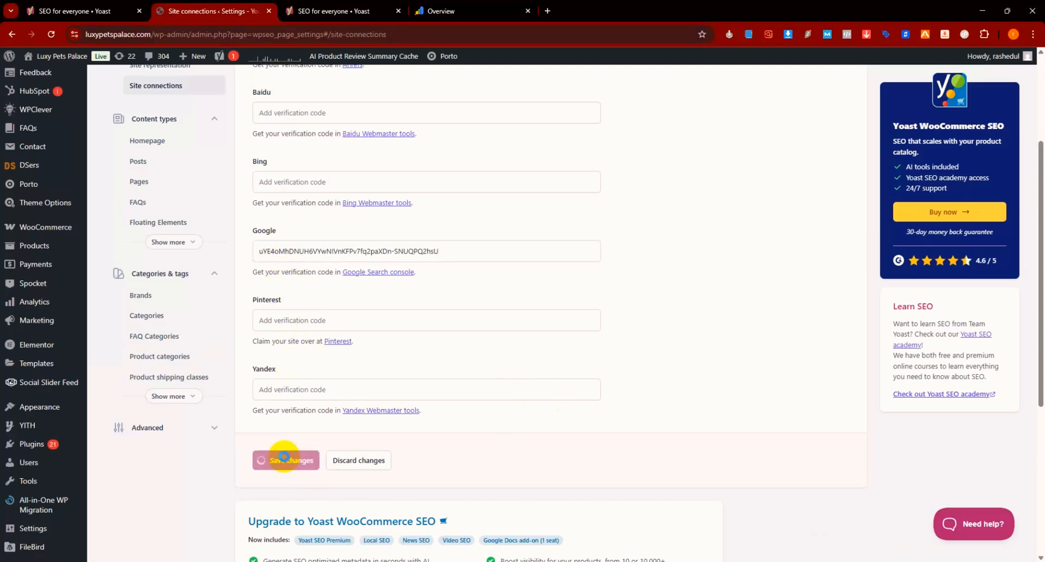
Verify ownership of the Luxy Pets Palace property with the HTML tag method in Search Console and go to the property
click(479, 10)
scroll(642, 392, down, 3)
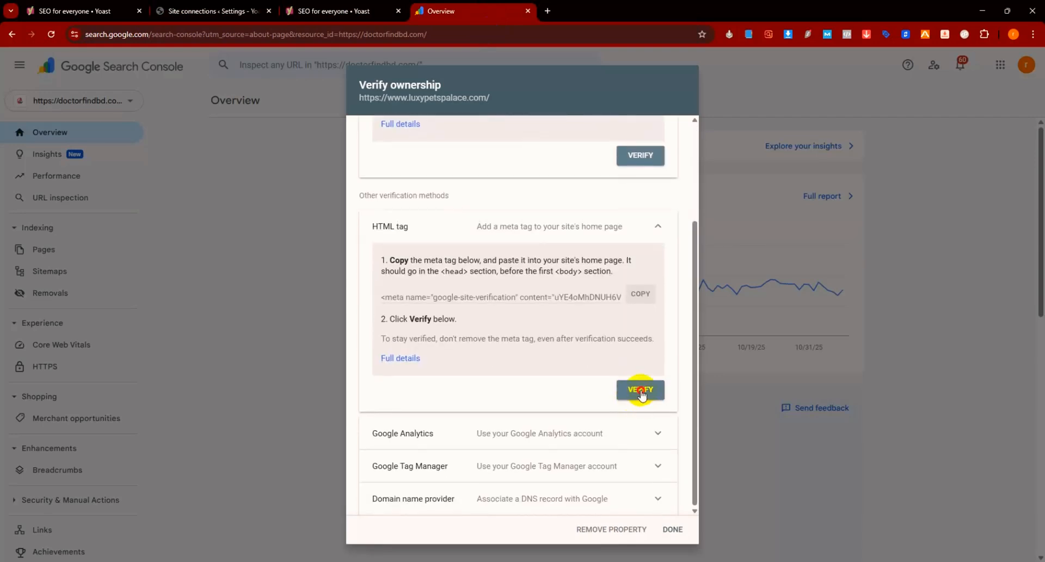
click(641, 390)
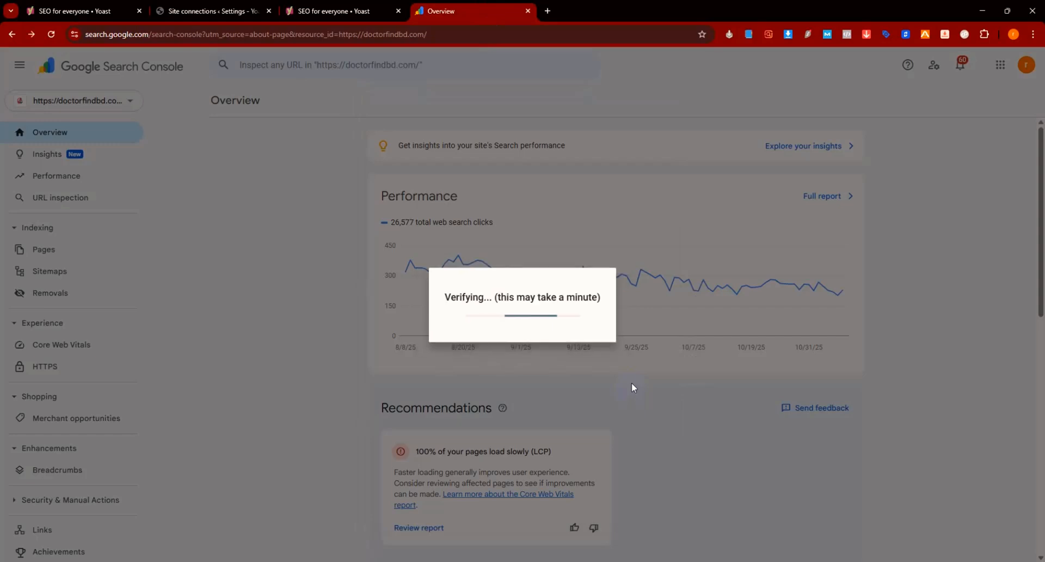
click(649, 367)
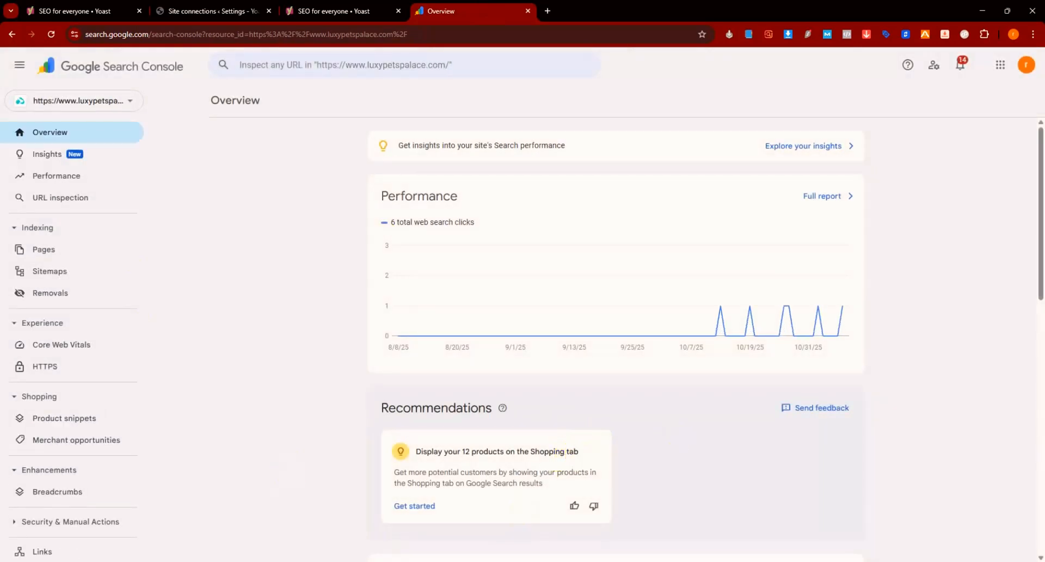
Review the Homepage and Posts content type settings in Yoast SEO, switching Show posts in search results off and back on
click(186, 11)
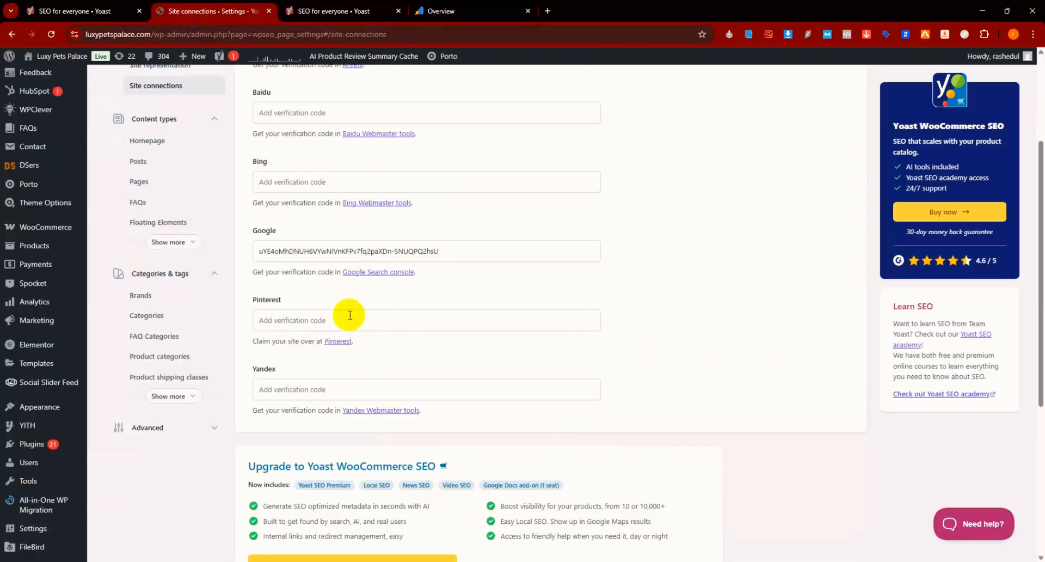
scroll(193, 226, up, 2)
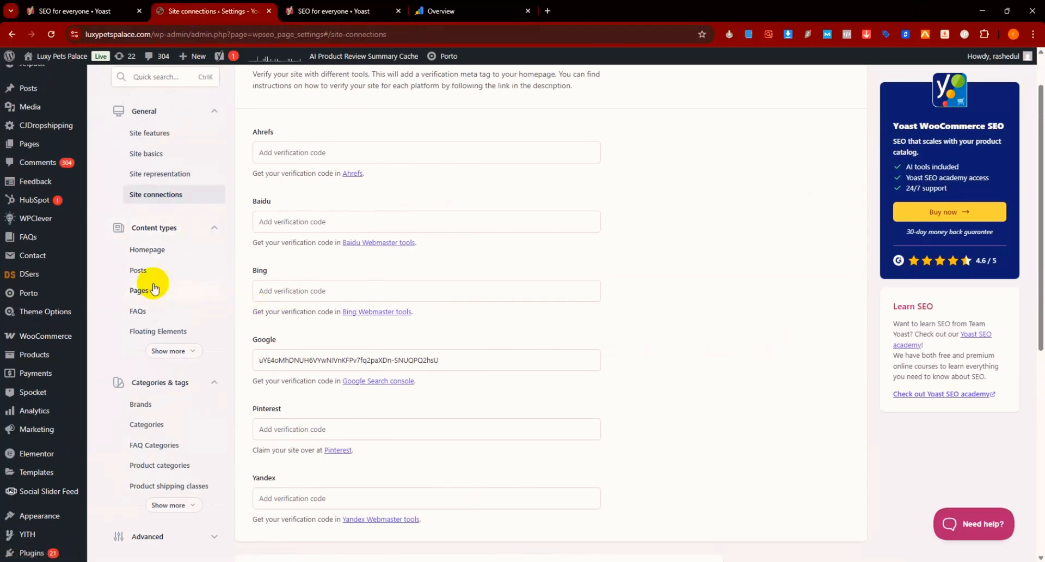
click(149, 248)
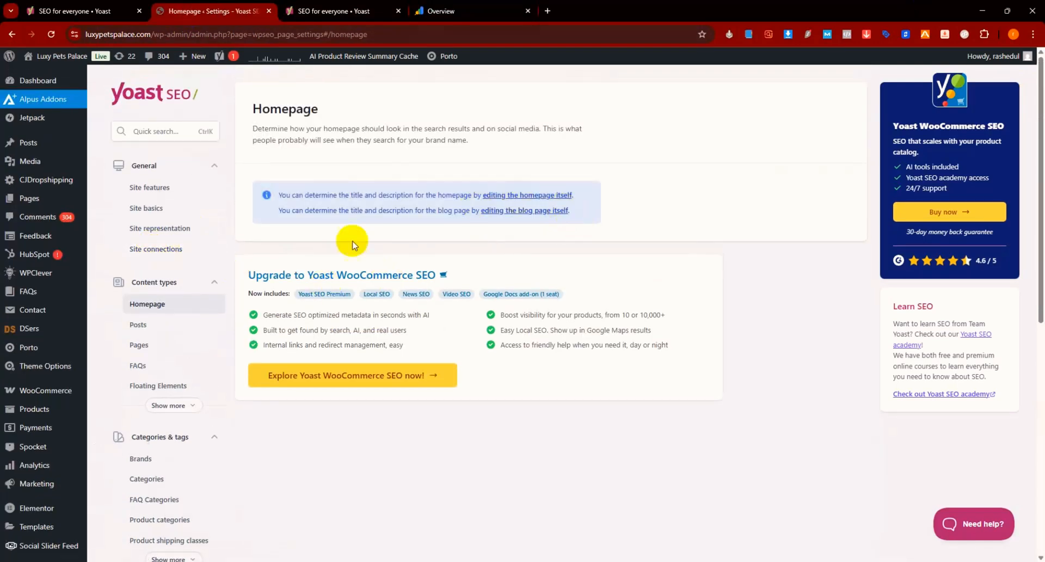
click(152, 326)
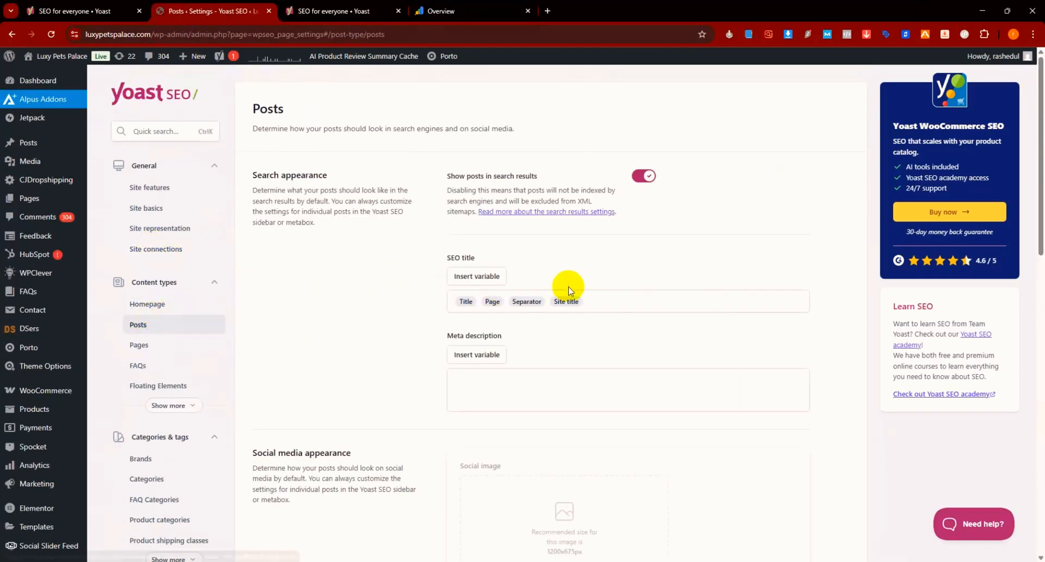
click(643, 177)
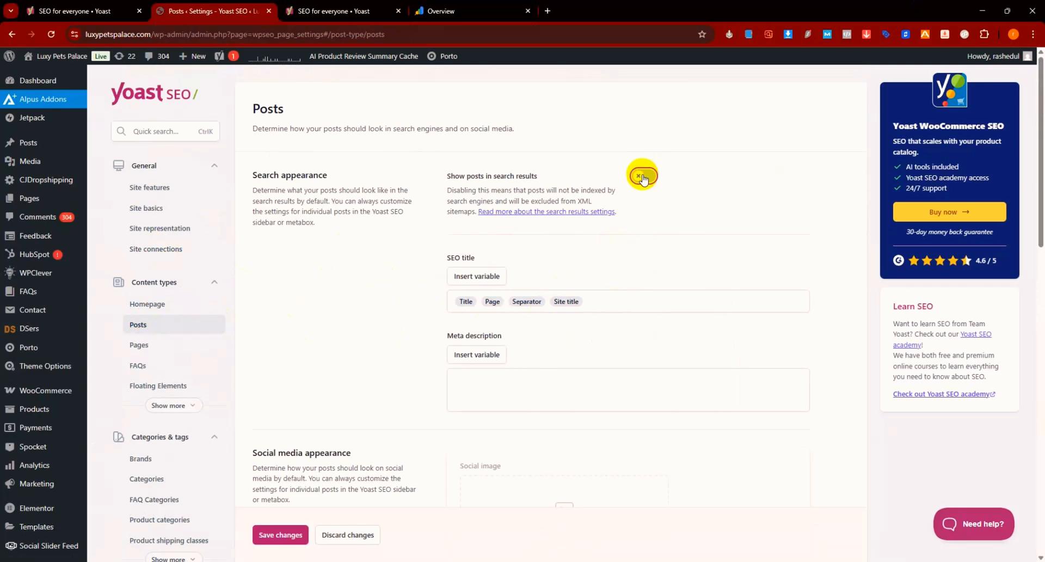
click(643, 177)
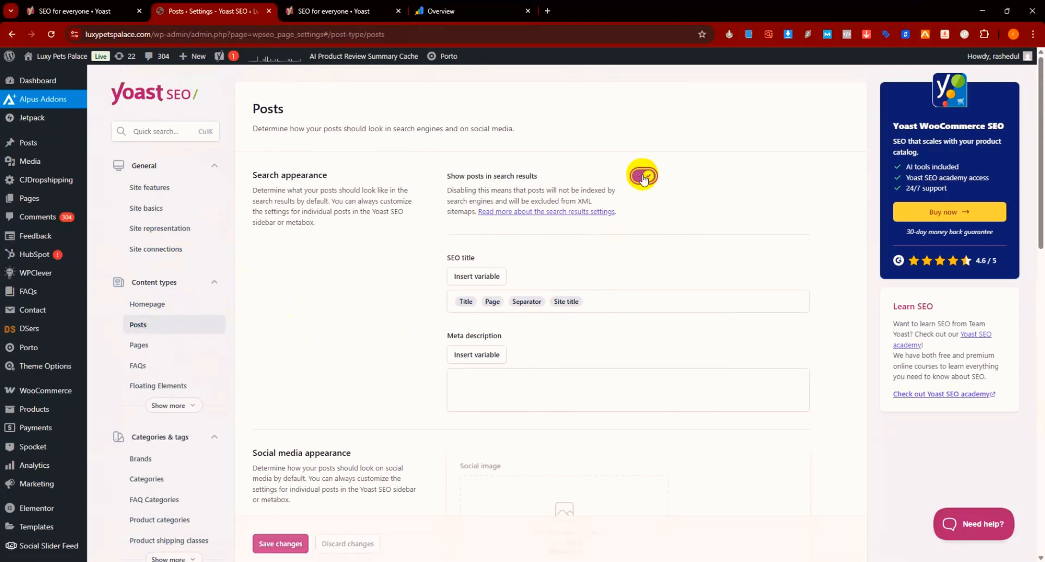
Review the search appearance options for the Pages and FAQs content types
click(144, 345)
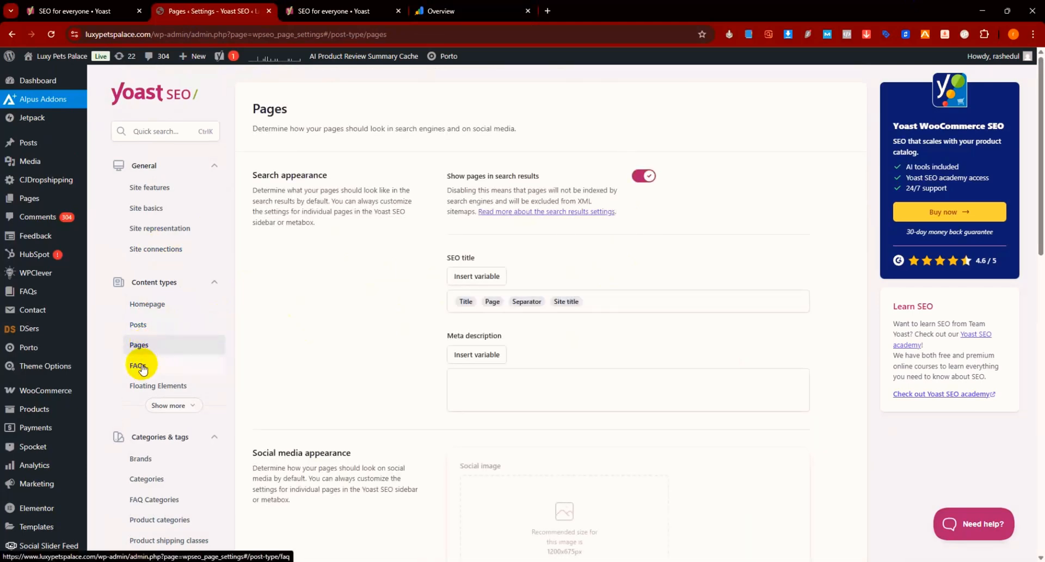
click(139, 366)
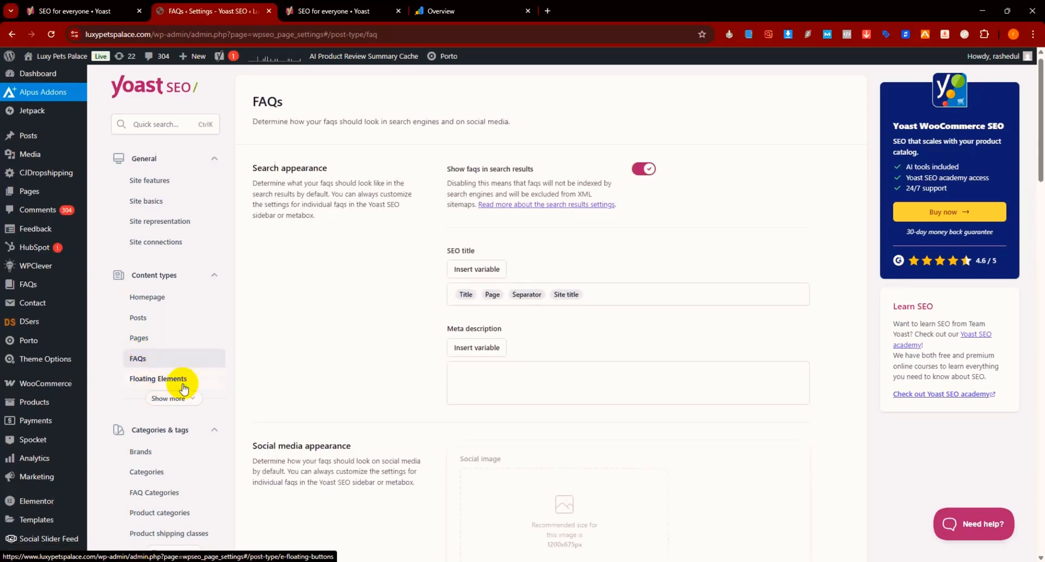
scroll(180, 443, down, 3)
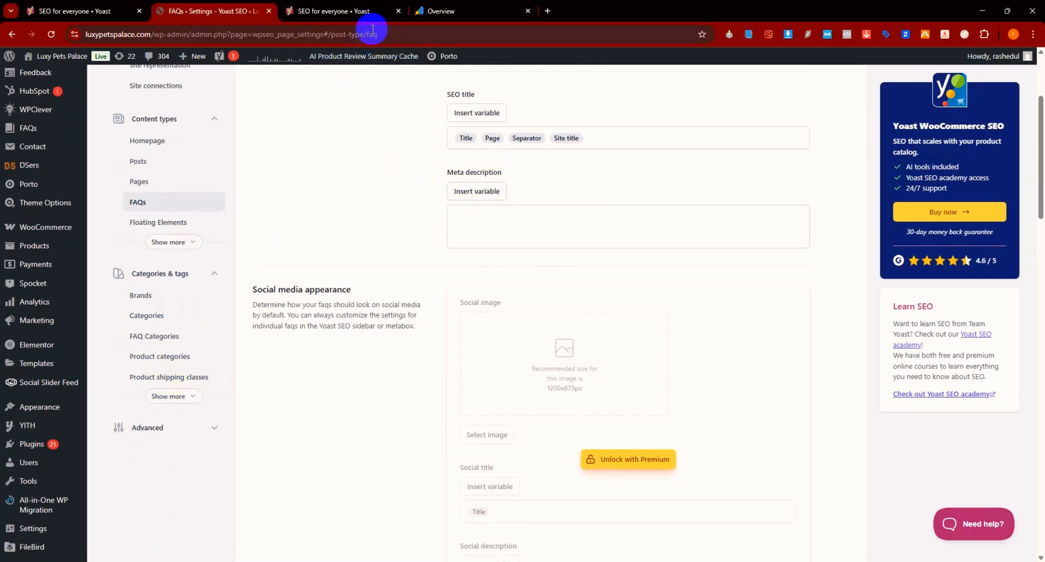
Copy the site's address and open its sitemap page under /sitemap in a new browser tab
drag(151, 34, 58, 33)
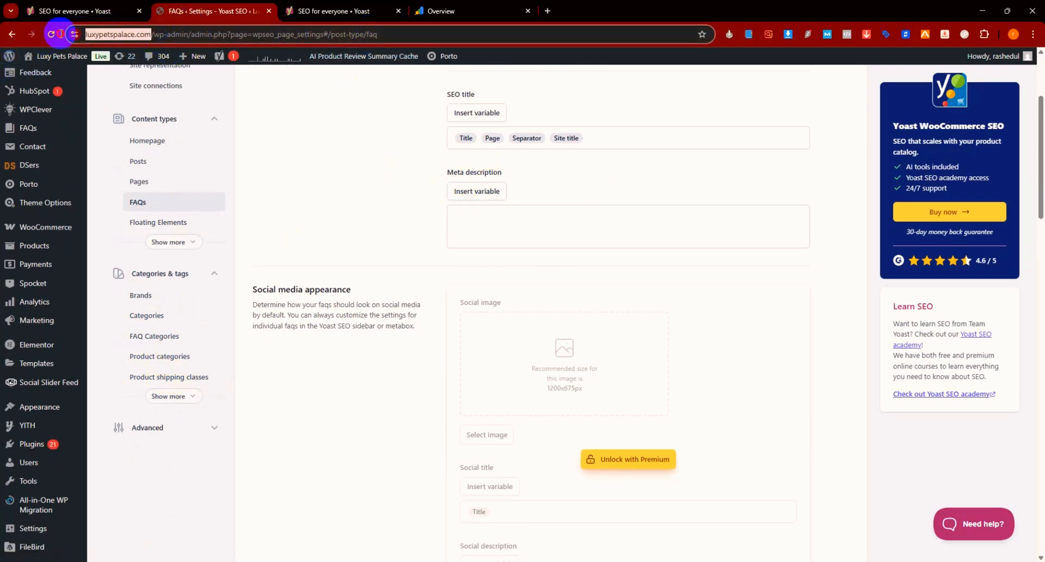
click(549, 10)
key(ctrl+v)
text(si)
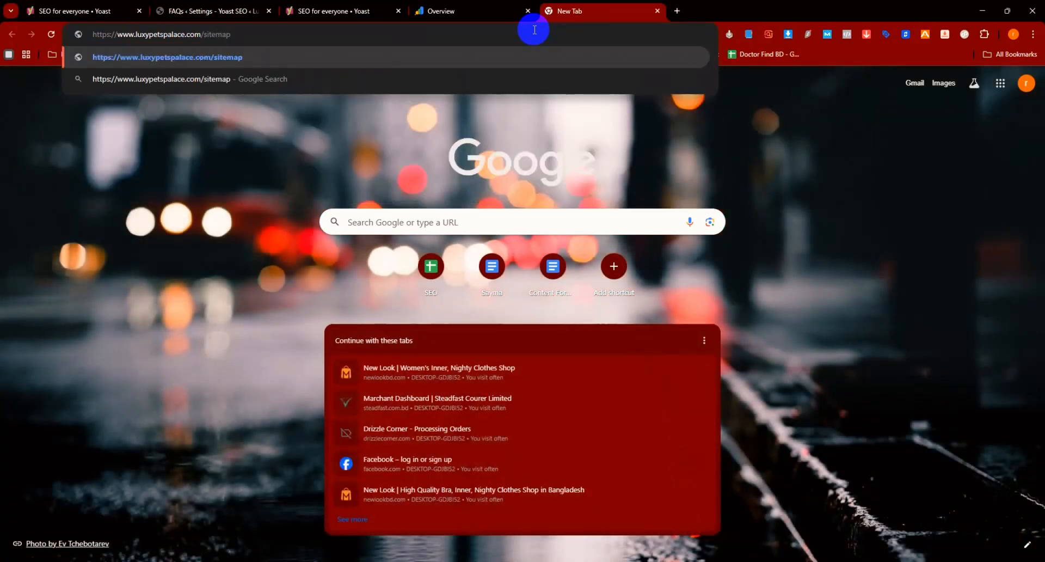
key(Return)
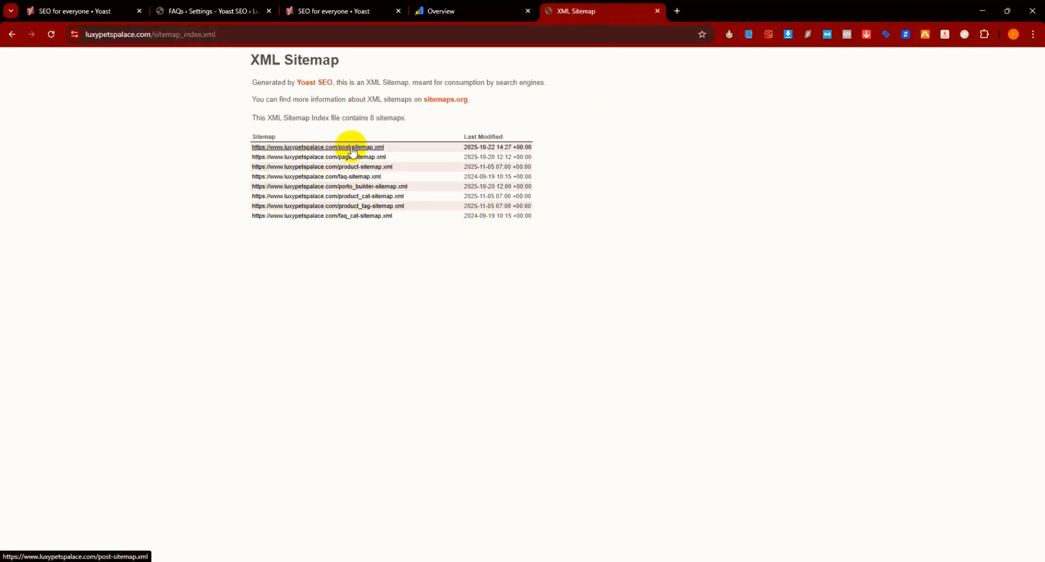
Examine the XML sitemap index, highlighting its summary line and the list of individual sitemaps
drag(252, 118, 412, 129)
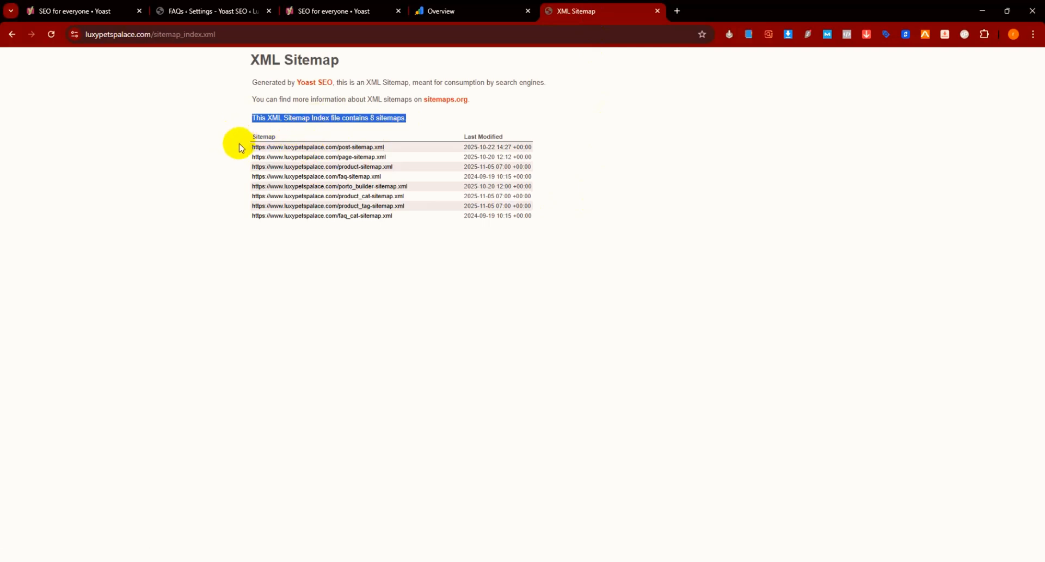
drag(246, 146, 410, 216)
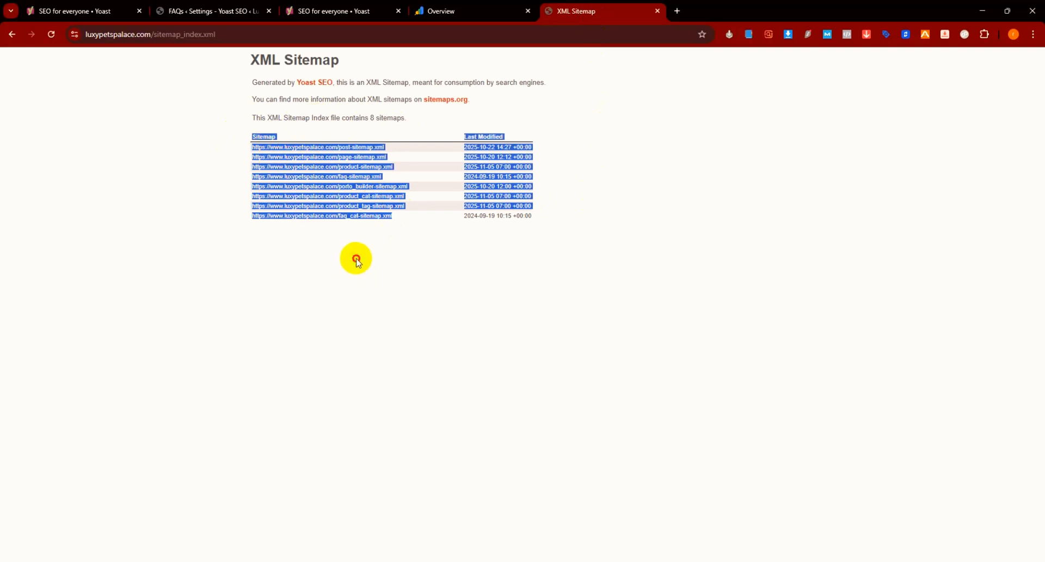
click(338, 244)
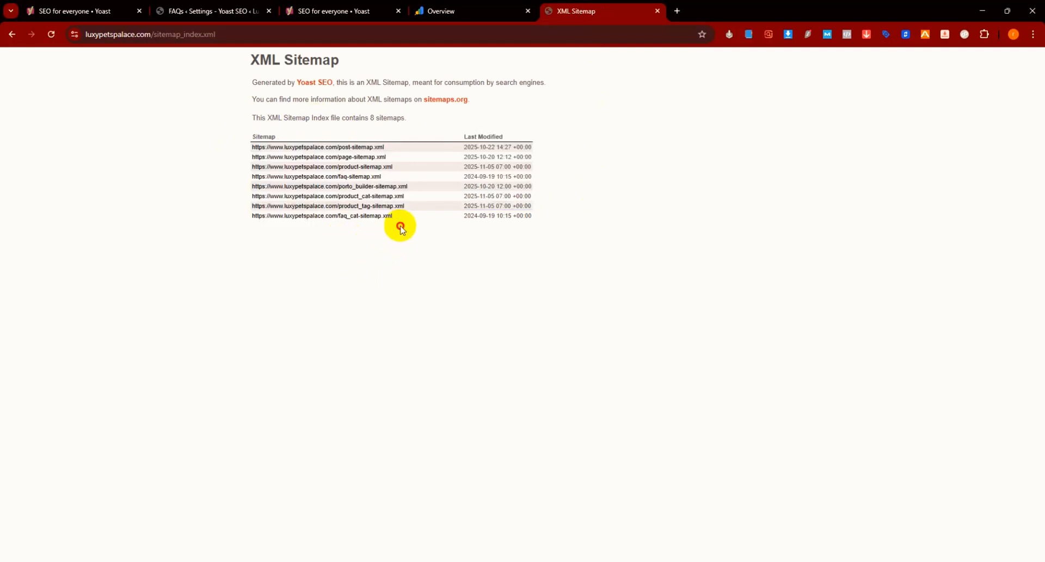
drag(399, 226, 240, 153)
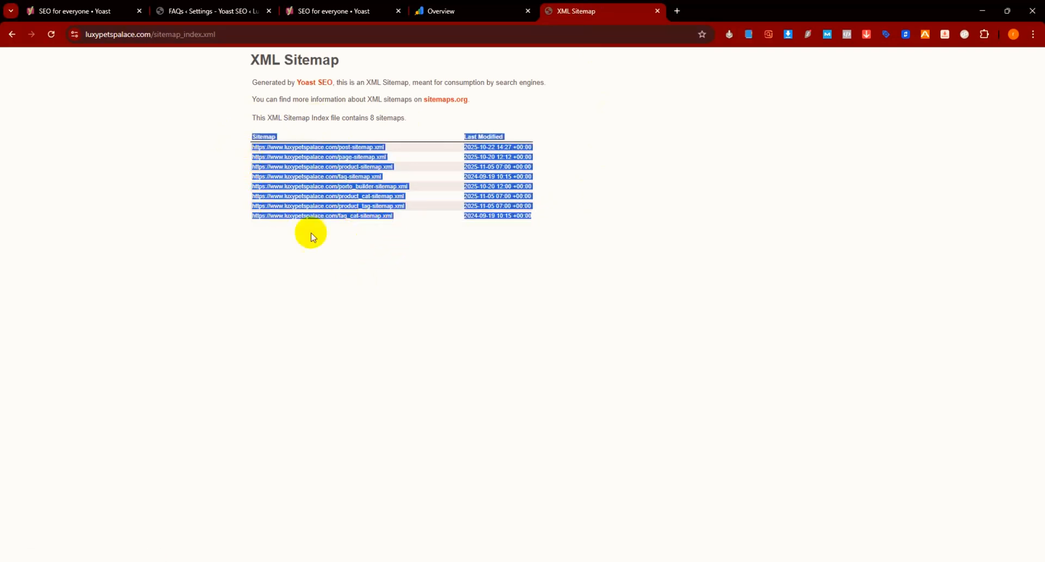
click(333, 240)
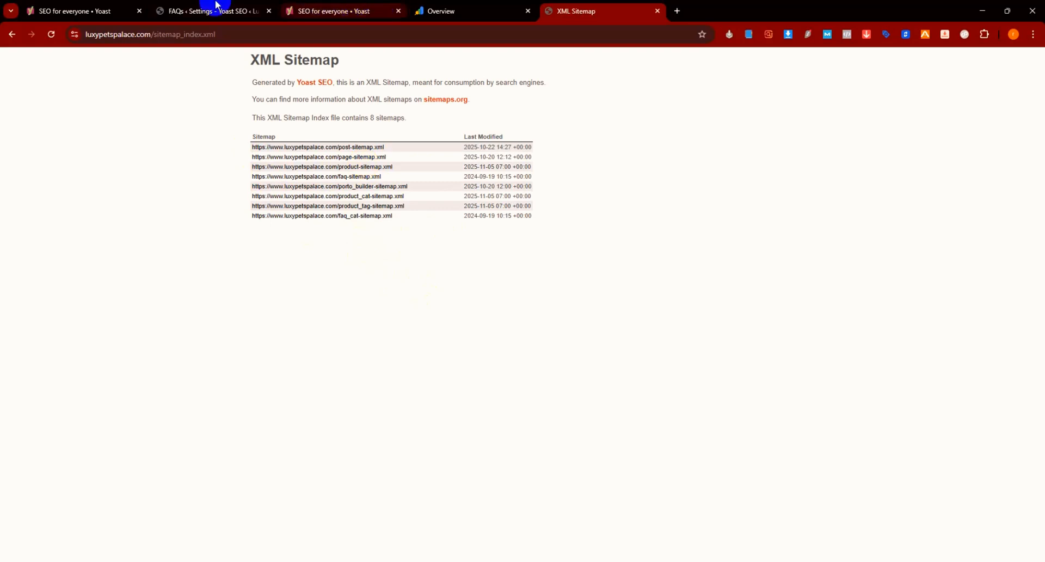
Return to the Yoast settings, expand the content types list, and review the Categories and FAQ Categories settings
click(195, 10)
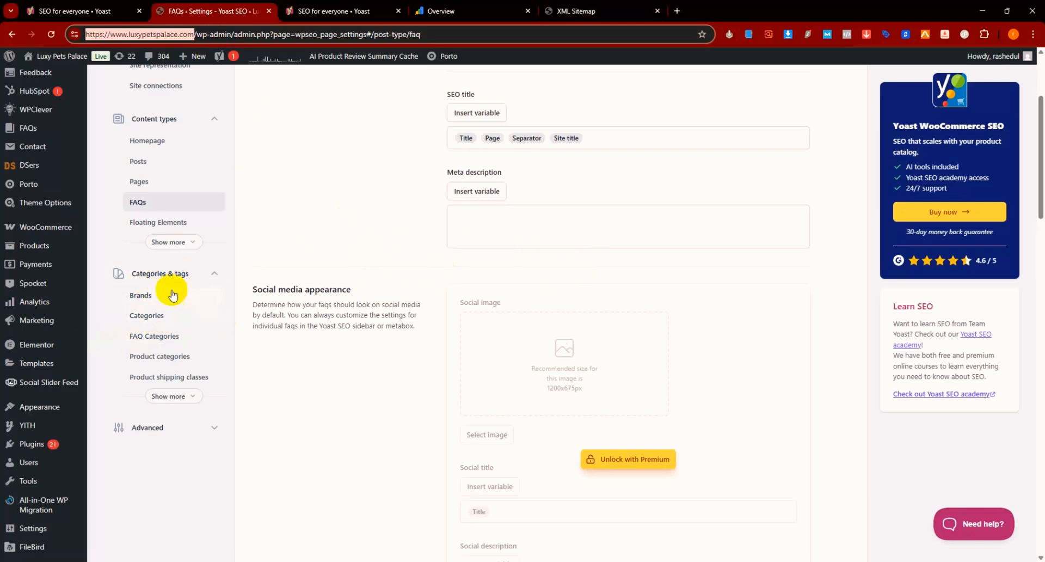
click(173, 241)
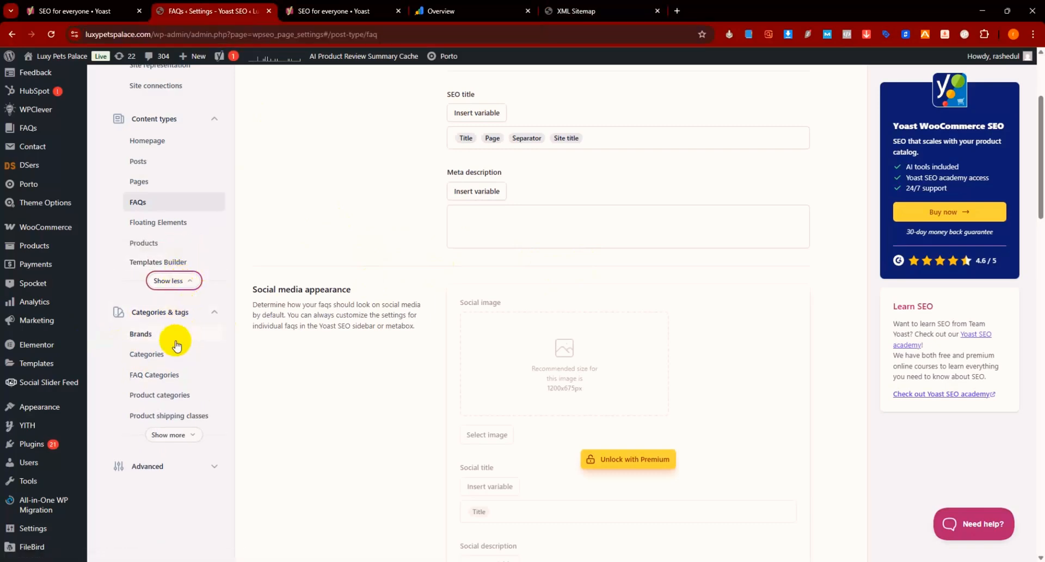
click(149, 354)
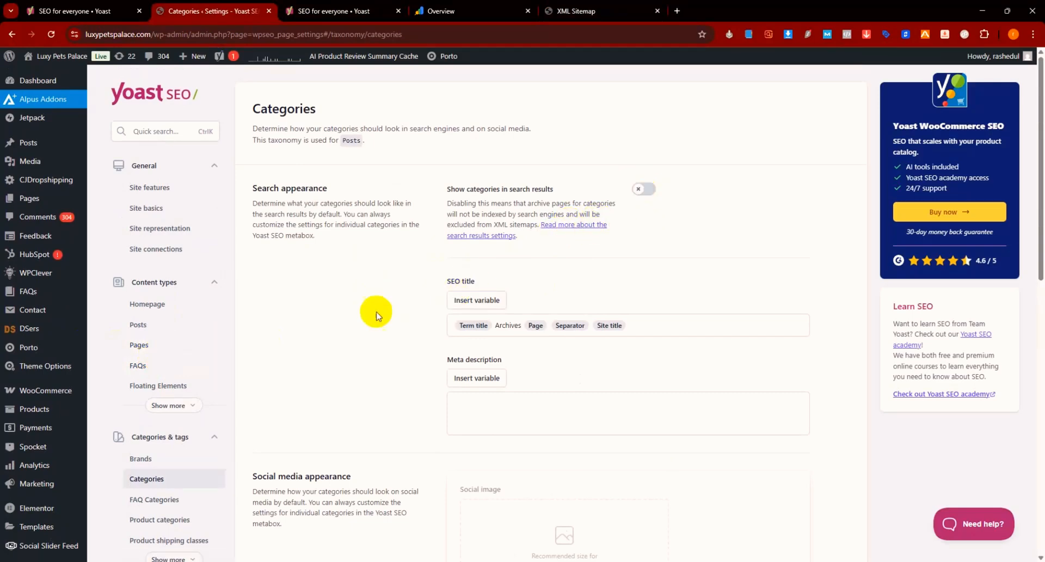
scroll(374, 313, down, 4)
click(154, 282)
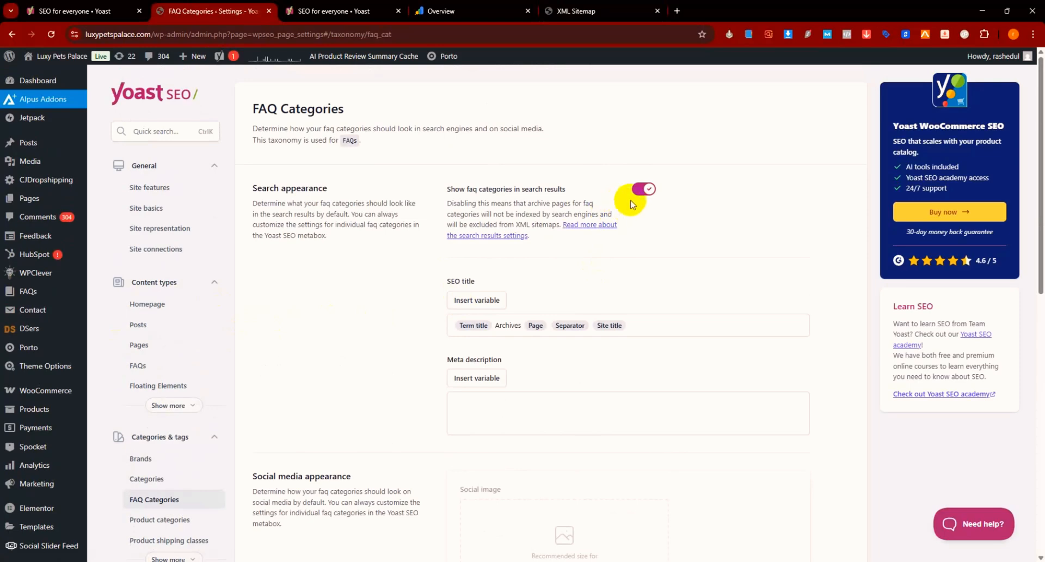
scroll(229, 343, down, 5)
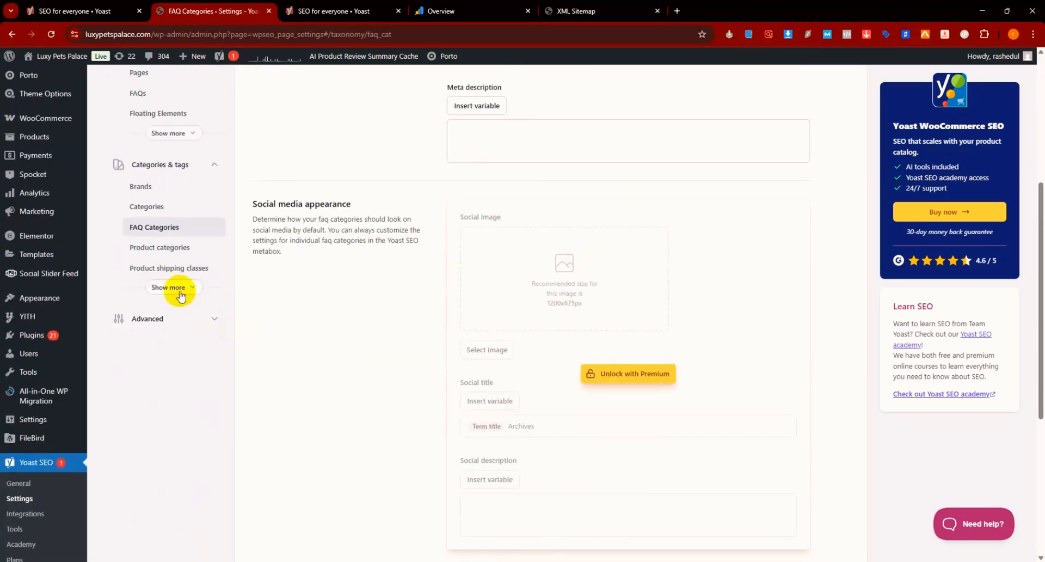
Review the search appearance settings for the Product categories and Product shipping classes taxonomies
click(171, 245)
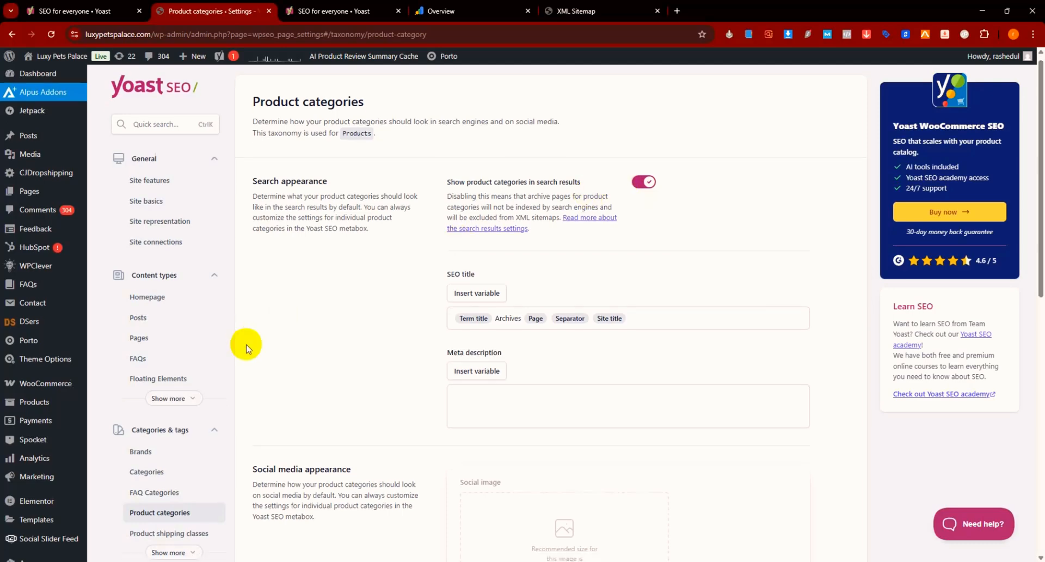
scroll(240, 345, down, 4)
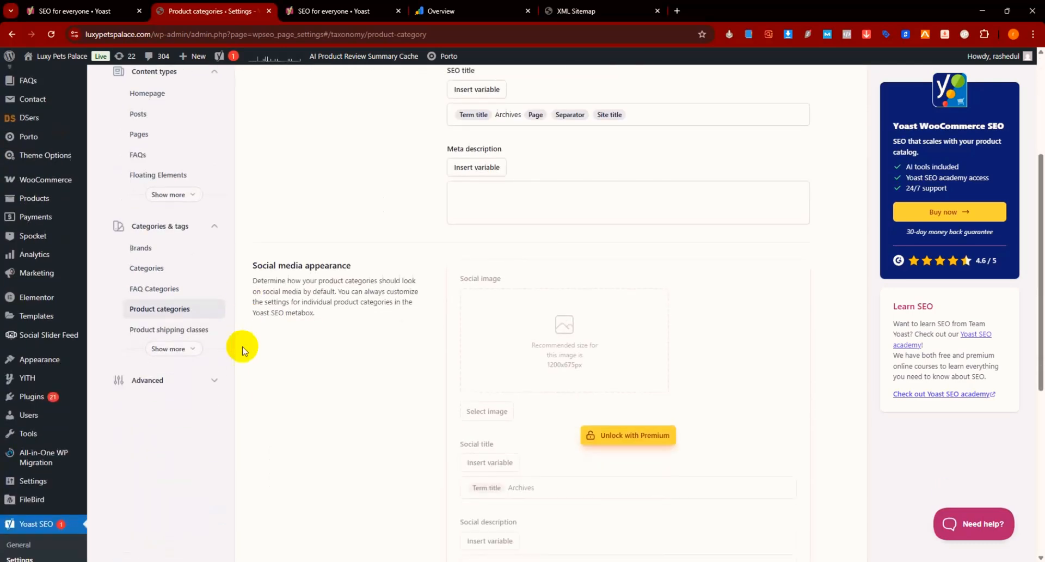
click(178, 327)
scroll(305, 359, down, 4)
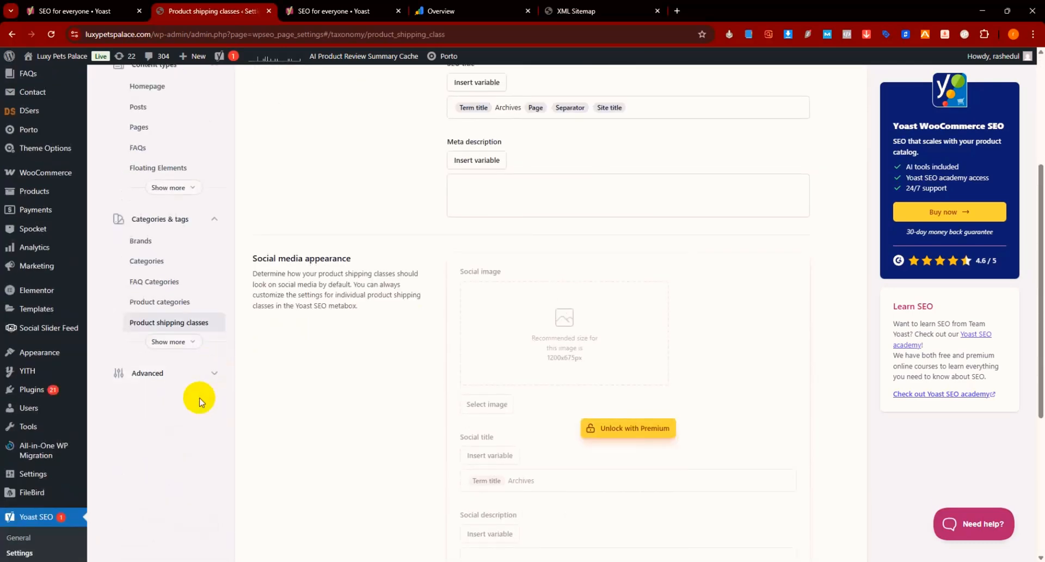
Expand the advanced settings list and review the Author archives options
click(170, 377)
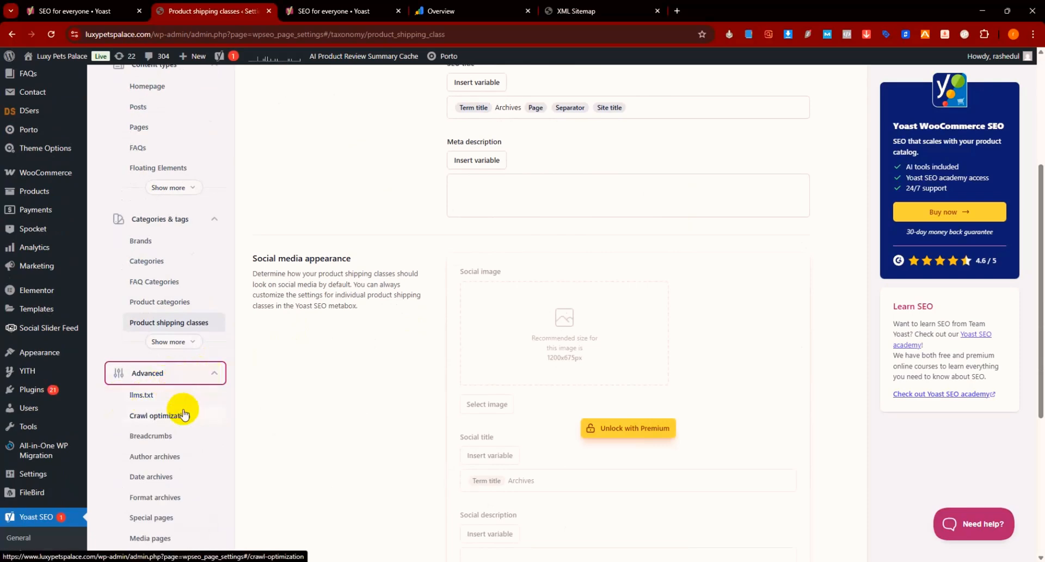
scroll(185, 414, down, 2)
scroll(187, 416, down, 1)
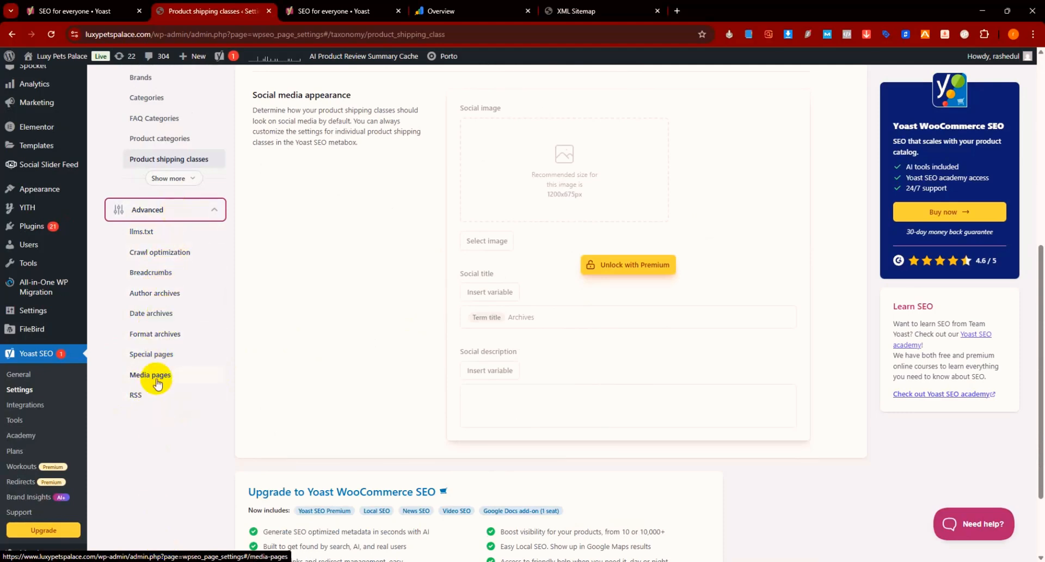
click(162, 294)
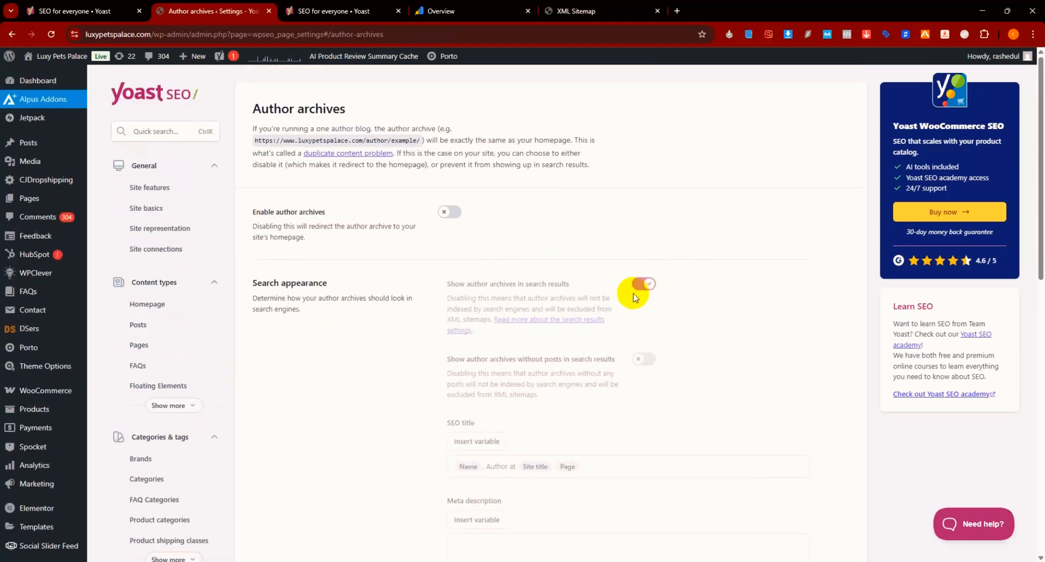
scroll(285, 380, down, 7)
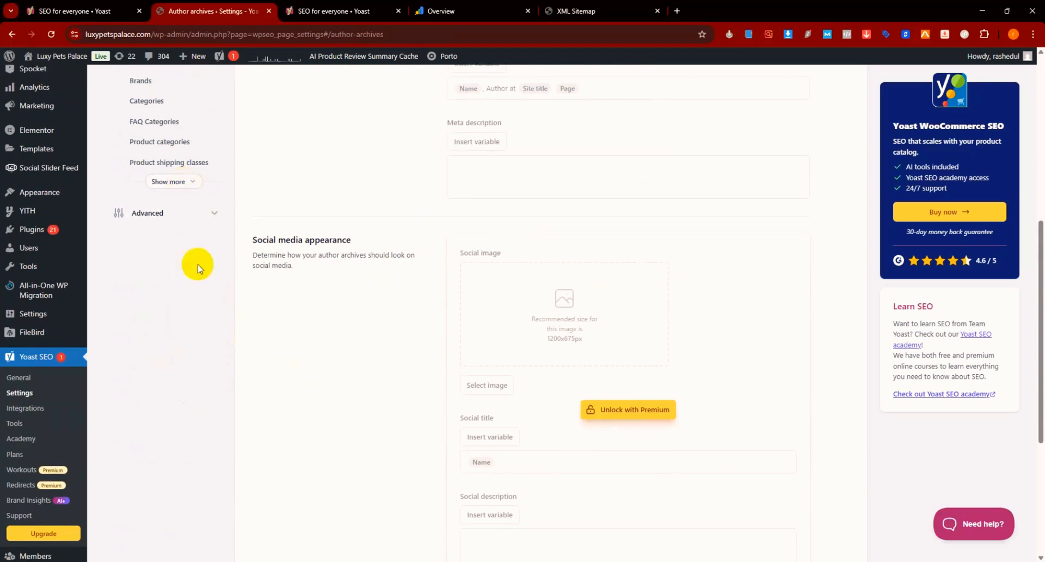
Open the Date archives page from the advanced settings, examine its options, and highlight the page heading
scroll(194, 270, up, 3)
scroll(169, 294, down, 1)
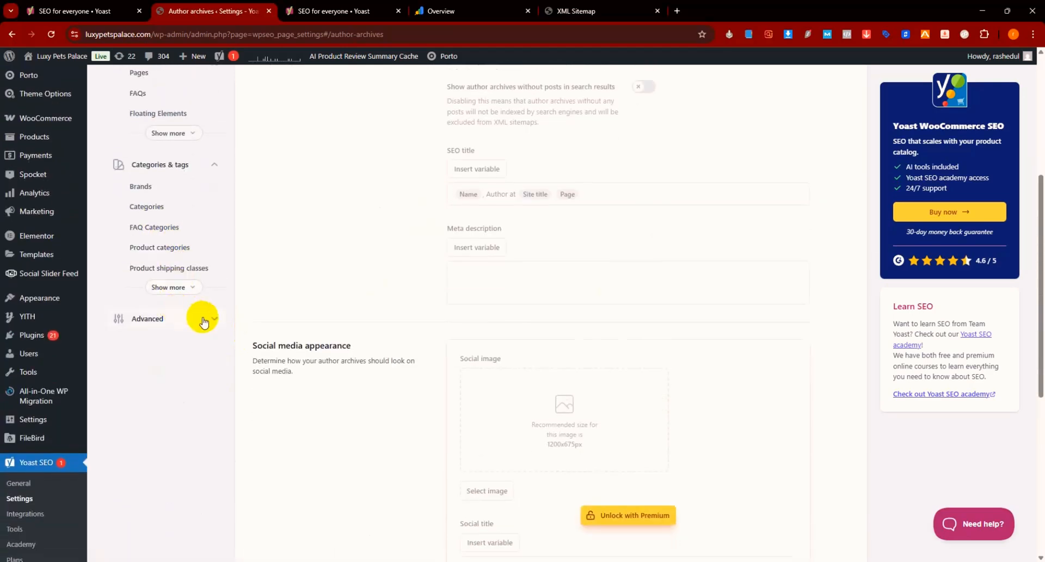
click(202, 321)
click(152, 420)
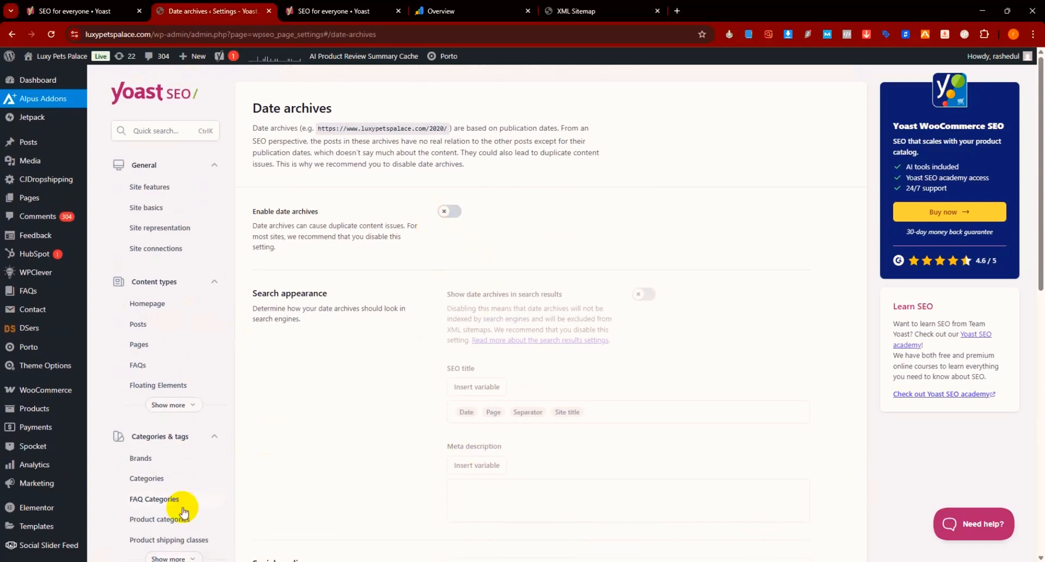
scroll(183, 512, down, 10)
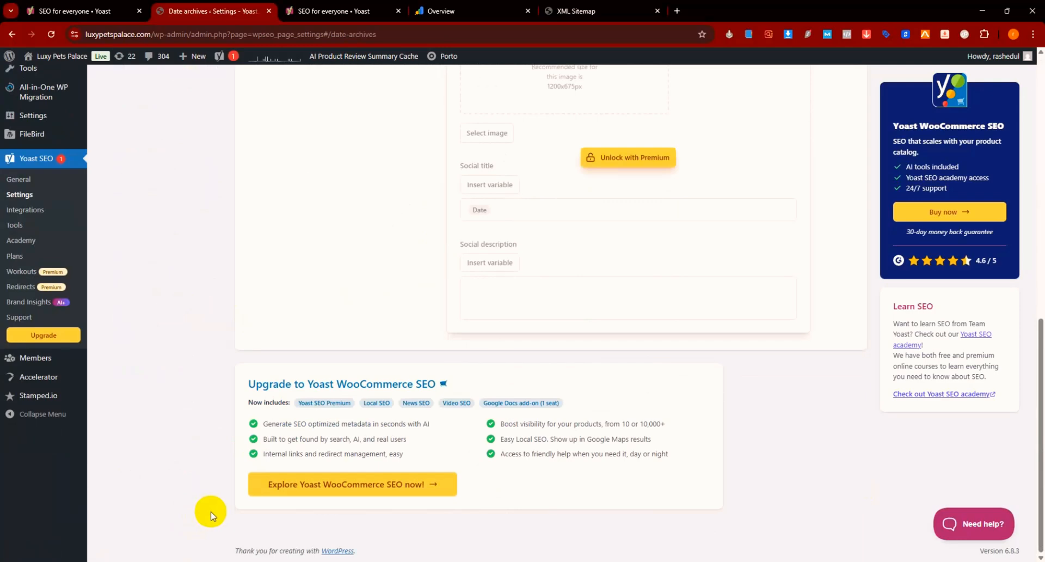
scroll(367, 376, up, 10)
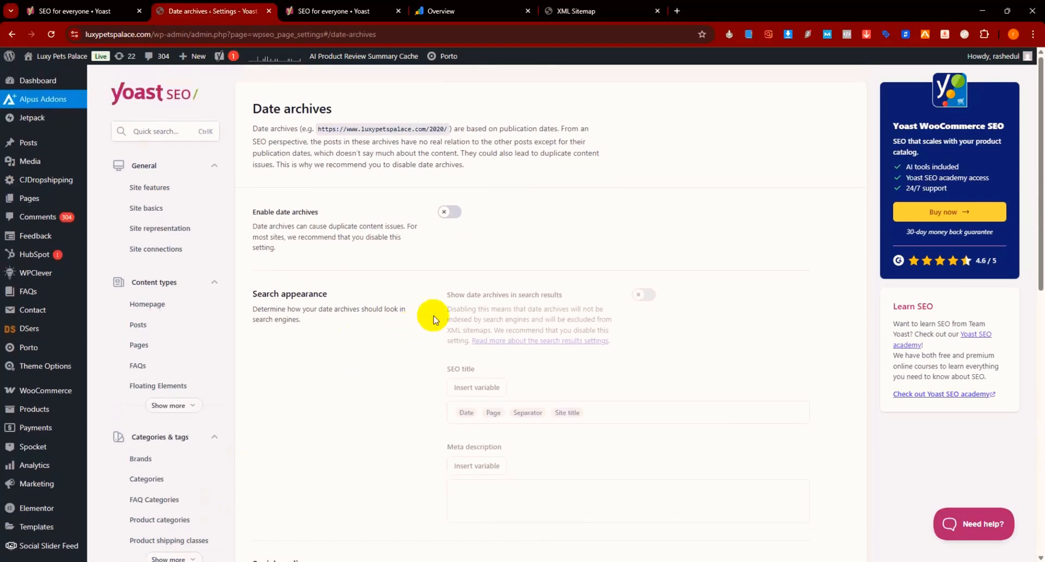
triple_click(291, 109)
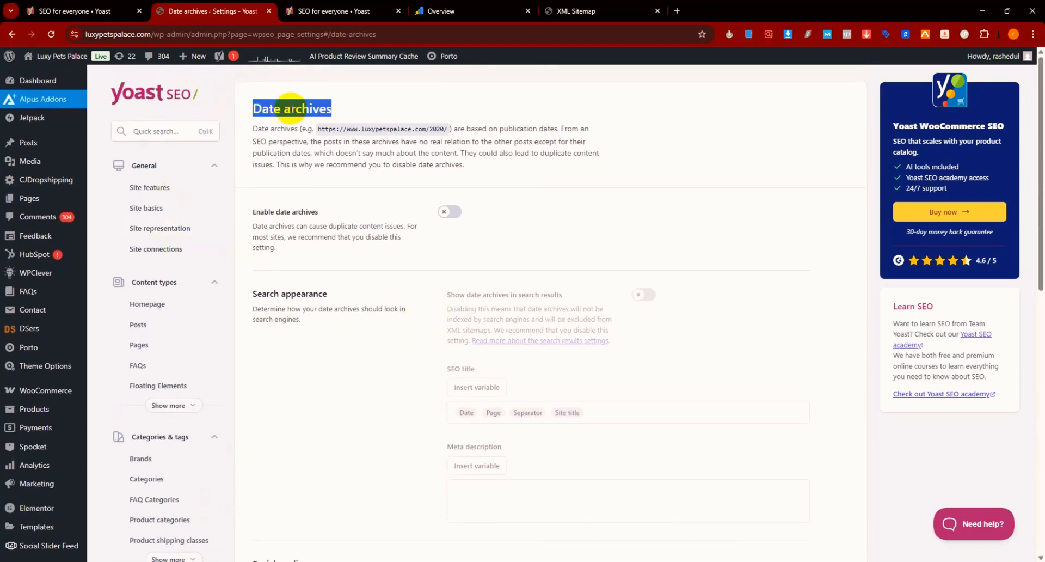